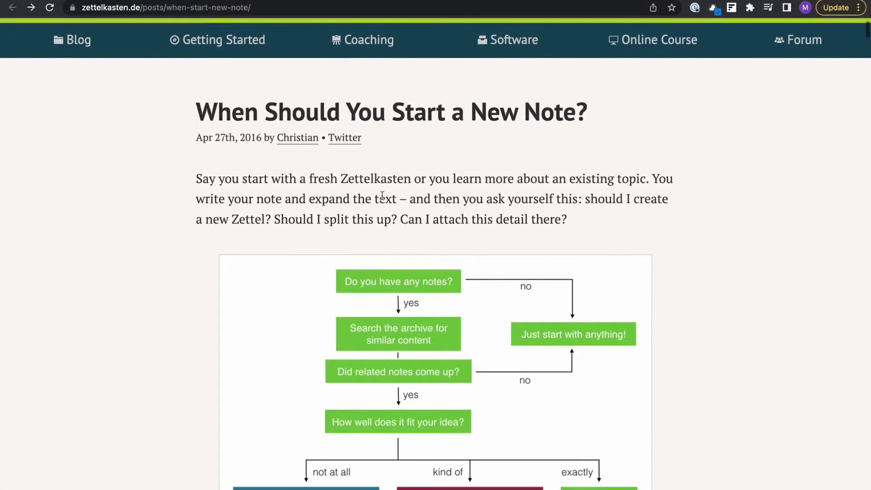
Read the article's introduction and its flowchart on when to start a new note
left_click_drag(257, 199, 404, 198)
left_click(396, 196)
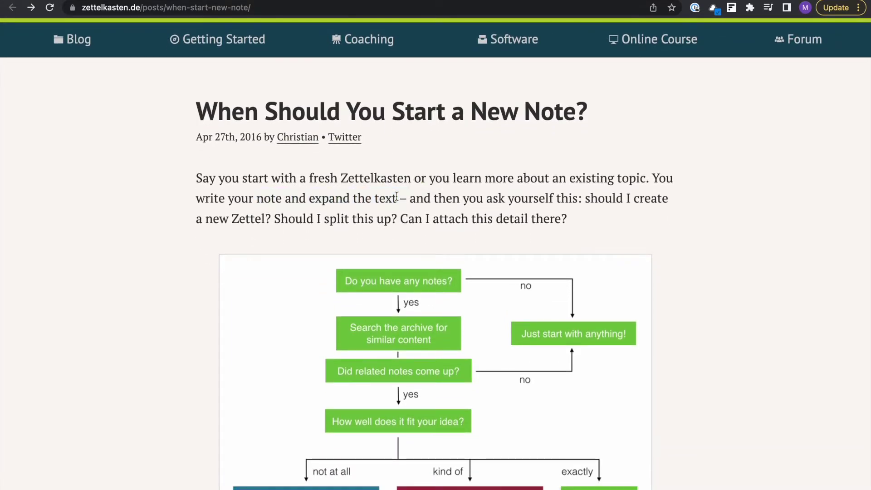
scroll(396, 196, "down", 2)
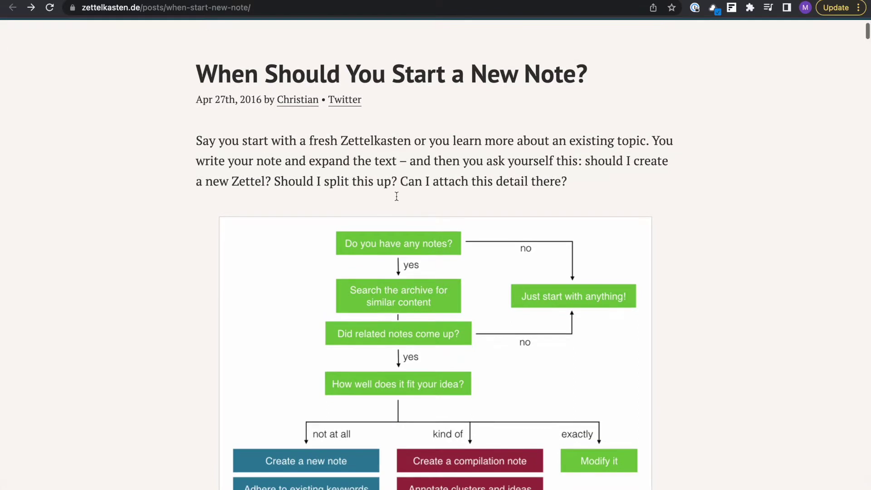
scroll(396, 196, "down", 1)
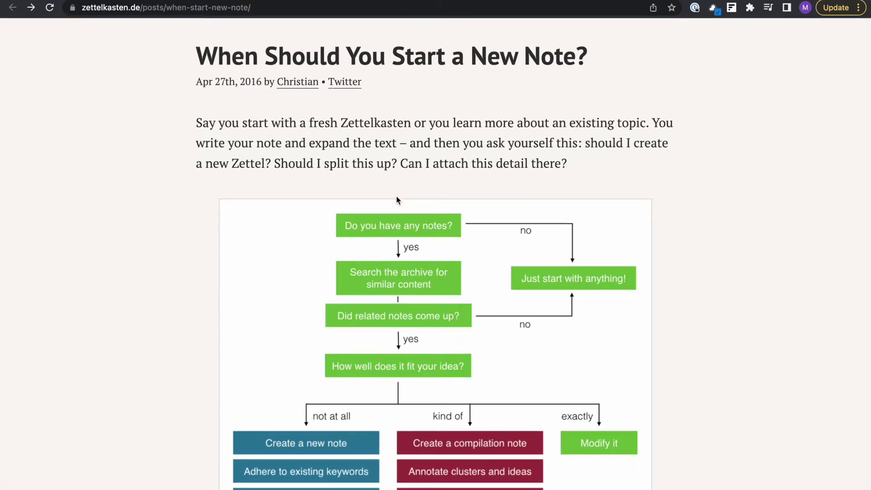
scroll(396, 195, "down", 3)
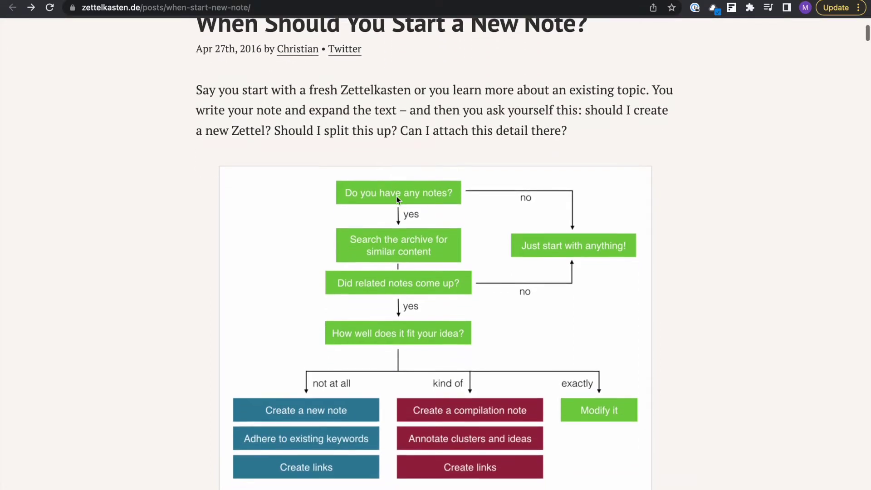
scroll(396, 196, "down", 1)
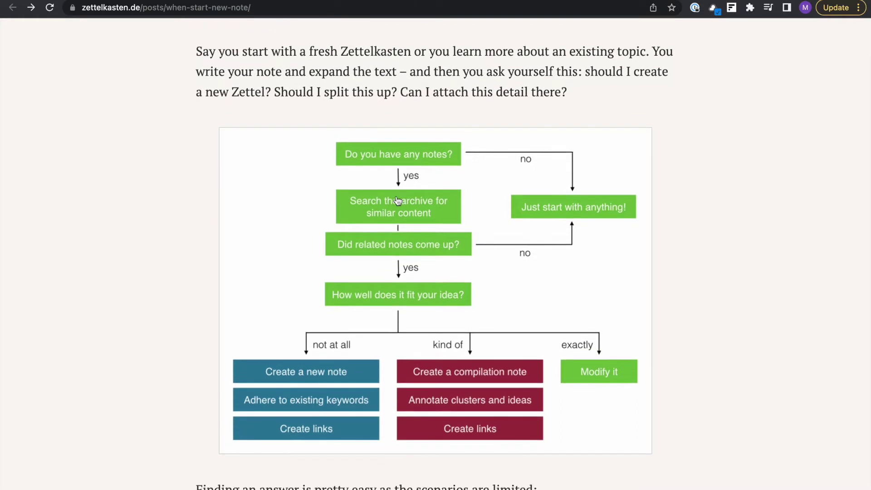
Start a new note on the article with "sometimes its difficult to whether to create a new note or append an existing note"
key("ctrl+shift+f")
type("sometimes its difficult")
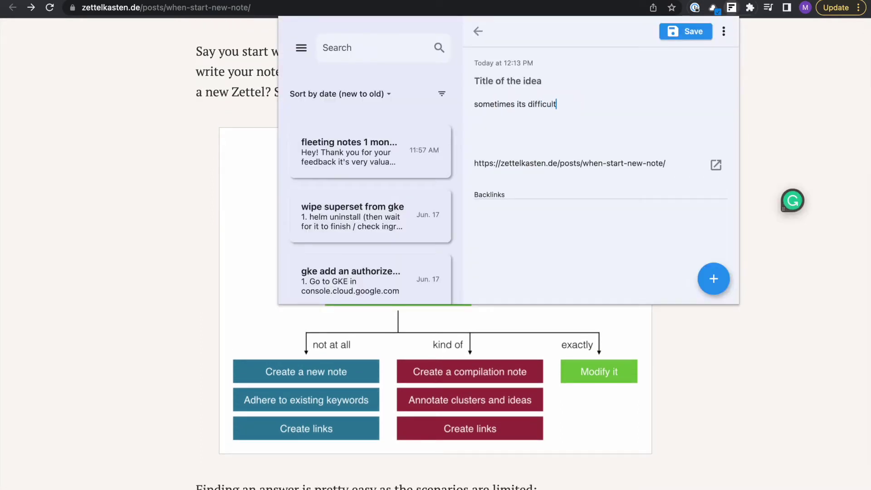
type(" to know exactly")
key("alt+BackSpace")
key("alt+BackSpace")
type("whether to create a new ")
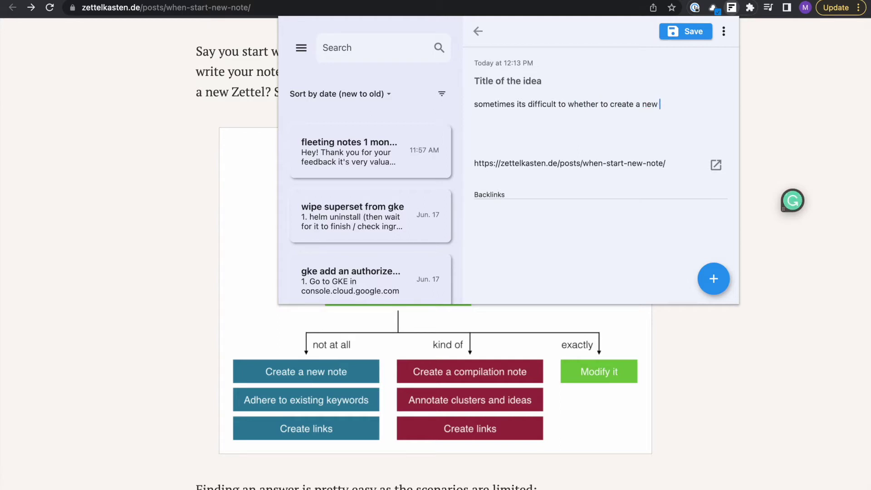
type("note or append an existing note. t")
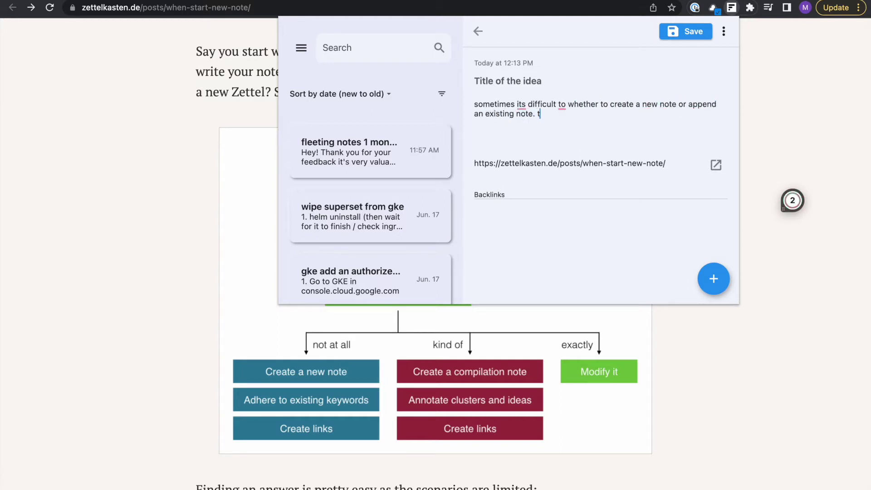
type("he most important thing")
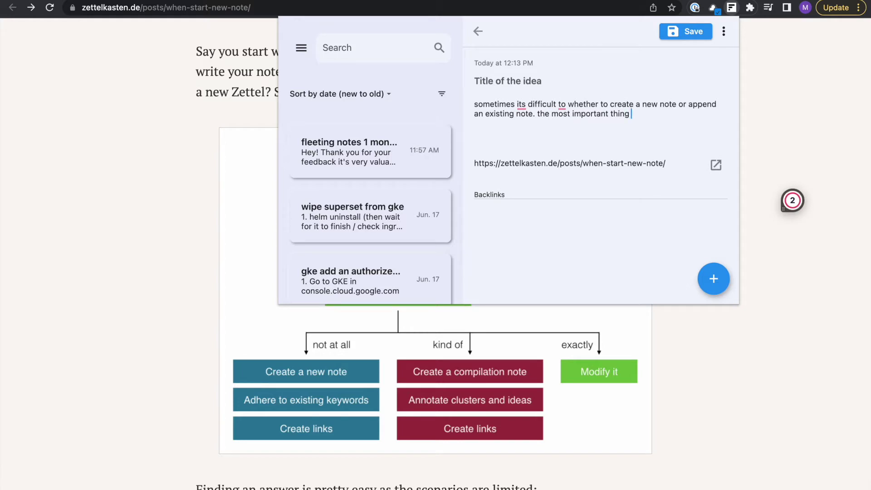
Extend the note's first sentence with "and that can stop note-taking entirely."
key("alt+BackSpace")
key("alt+BackSpace")
key("alt+BackSpace")
key("alt+BackSpace")
key("BackSpace")
key("BackSpace")
type("and that can st")
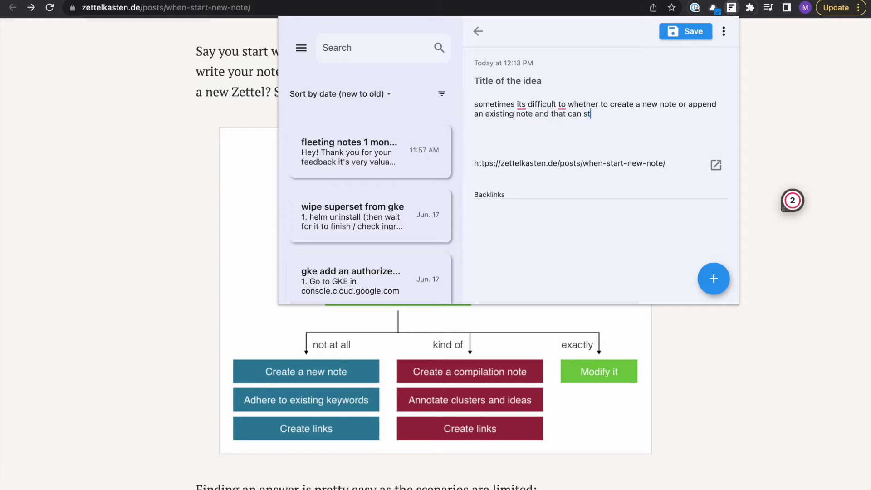
type("op note-taking entirely. the most important thing is to write the note")
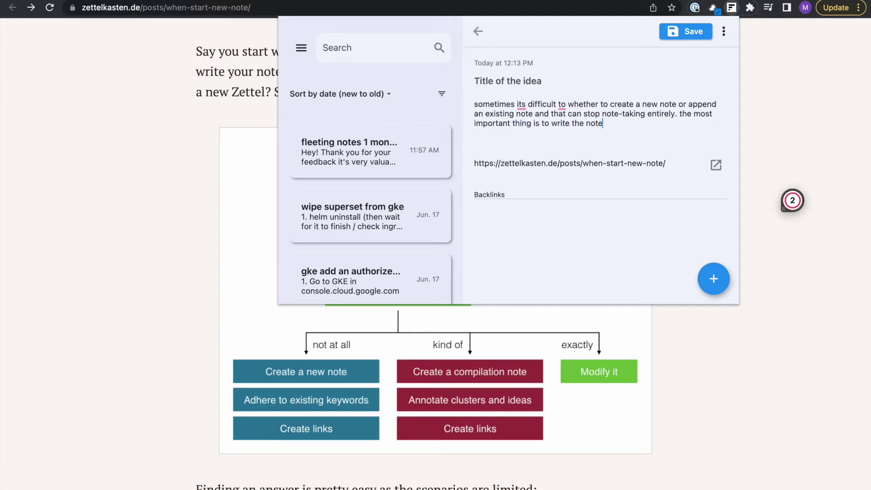
Add the sentence "the most important thing is to just start writing and worry about organization second."
key("alt+BackSpace")
key("alt+BackSpace")
key("alt+BackSpace")
type("just start writing and n")
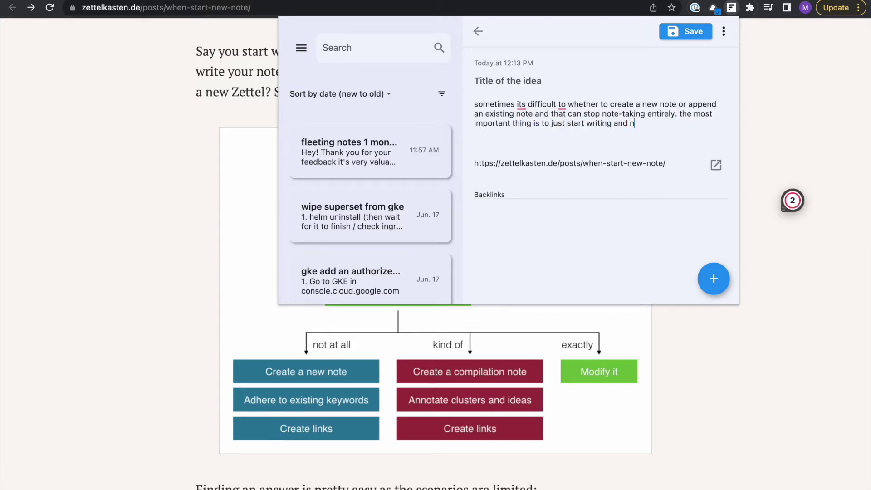
key("BackSpace")
type("worry about organiz")
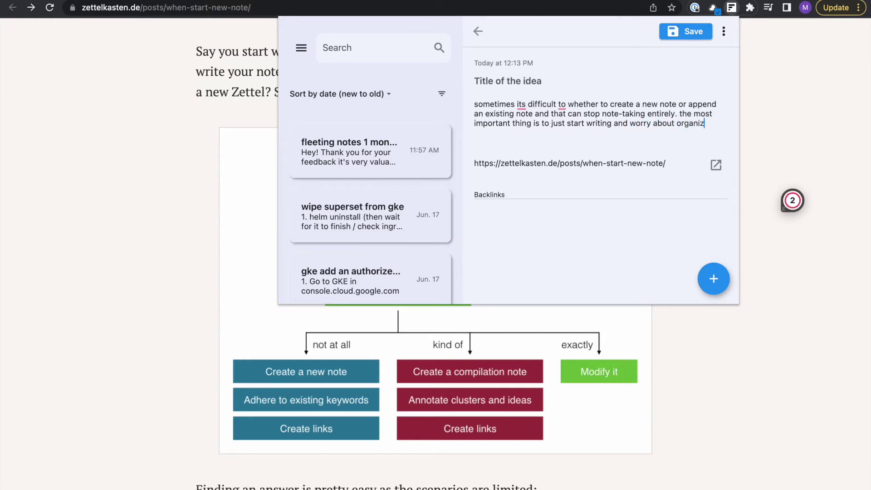
type("ation second. [[startin")
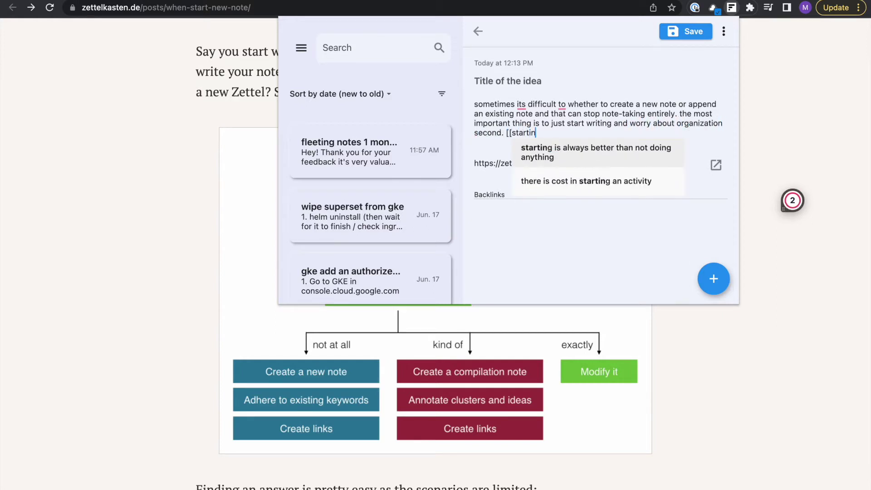
End the note with a link to the existing note "starting is always better than not doing anything" and save it
key("Return")
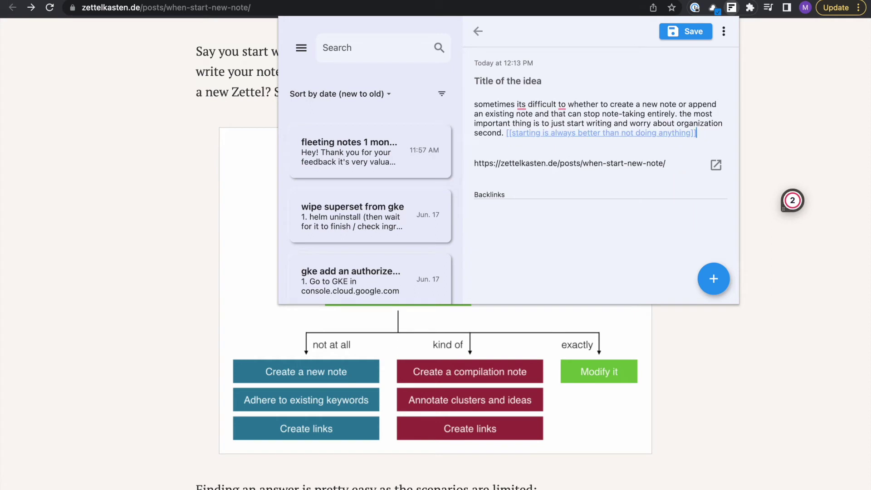
key("ctrl+s")
After "entirely", insert "because" and a link to the note "there is cost in starting an activity", save, and close the note window
left_click(675, 114)
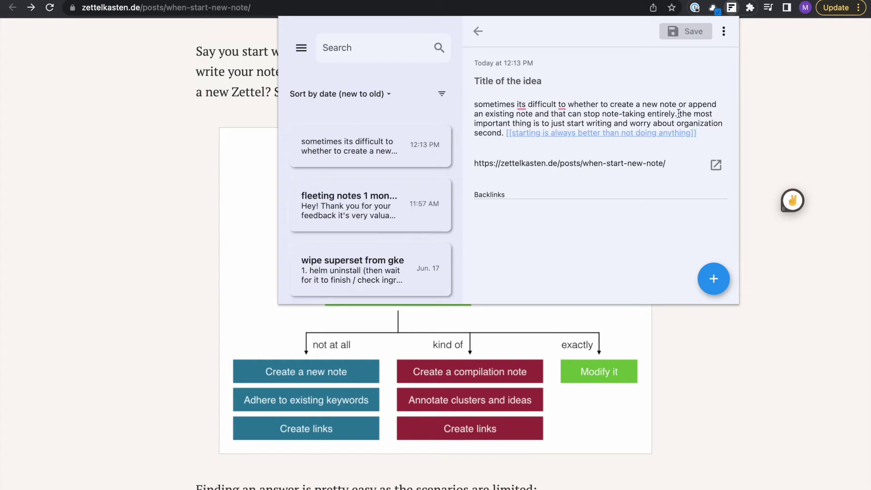
type("because [[start")
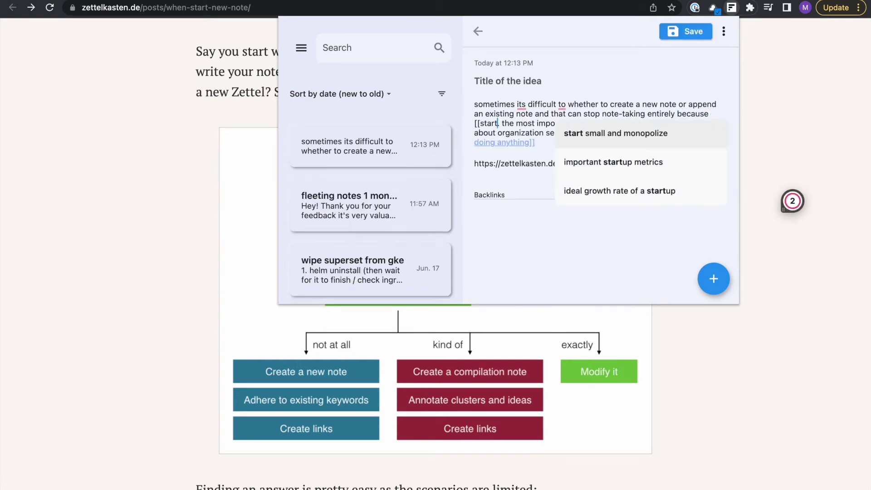
key("Down")
key("Down")
key("Down")
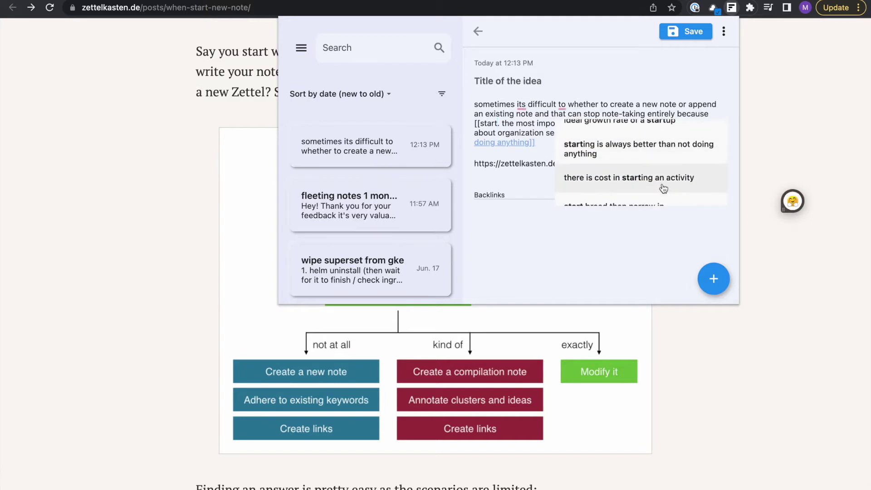
left_click(658, 185)
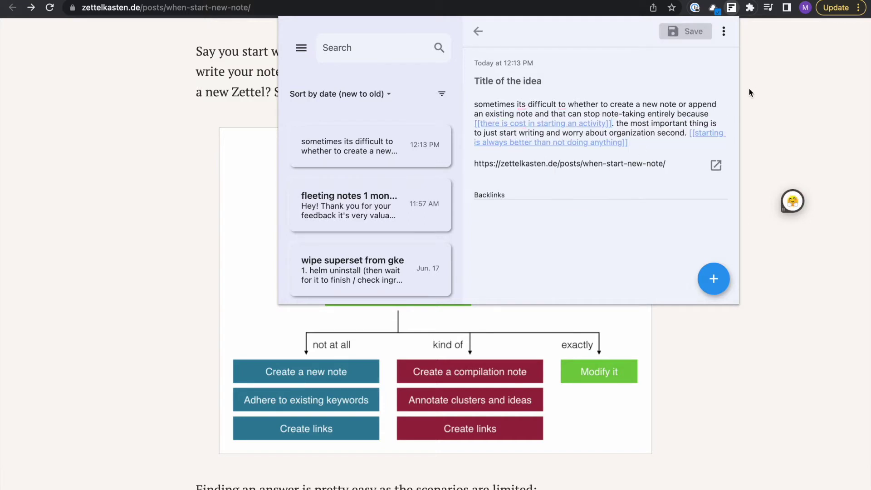
left_click(769, 84)
Read the rest of the flowchart and the article's list of scenarios for having no notes, unrelated notes or related notes
scroll(490, 175, "down", 3)
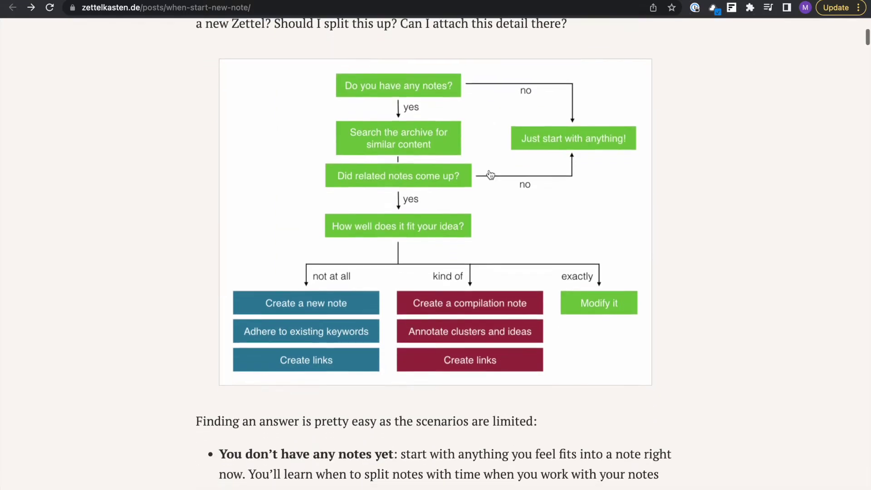
scroll(490, 174, "down", 4)
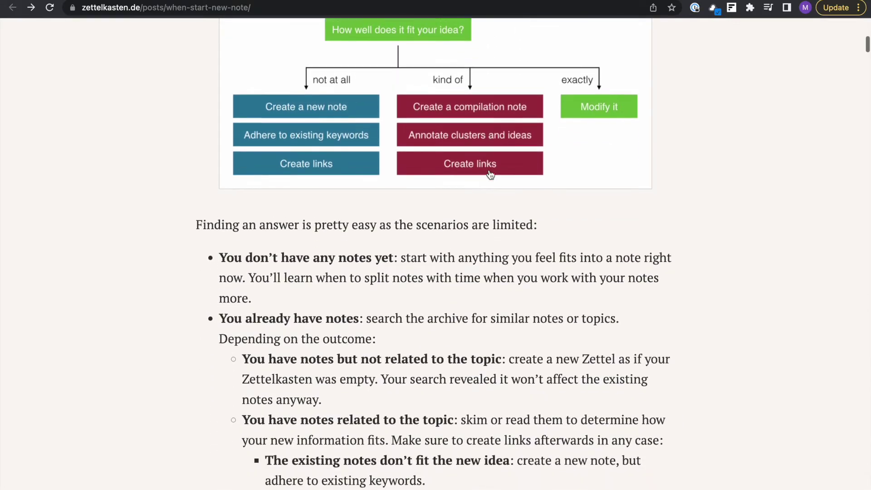
scroll(441, 190, "up", 2)
triple_click(372, 264)
scroll(372, 264, "down", 1)
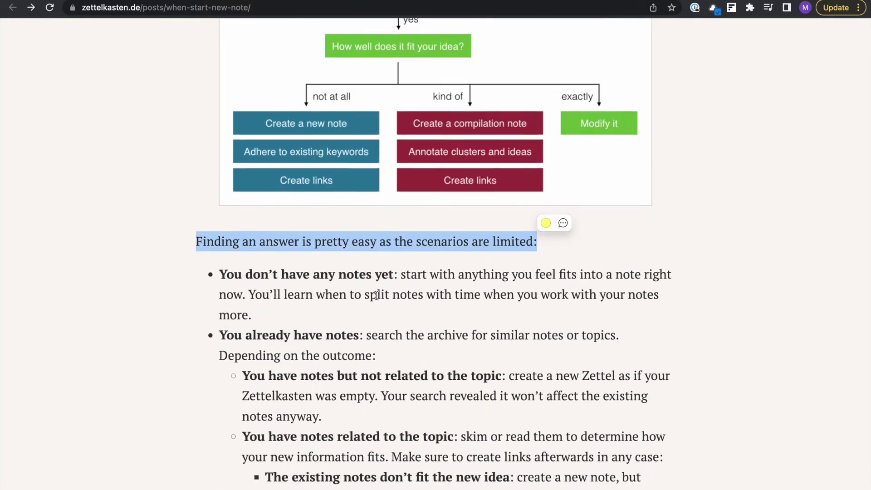
scroll(383, 307, "down", 2)
left_click(367, 288)
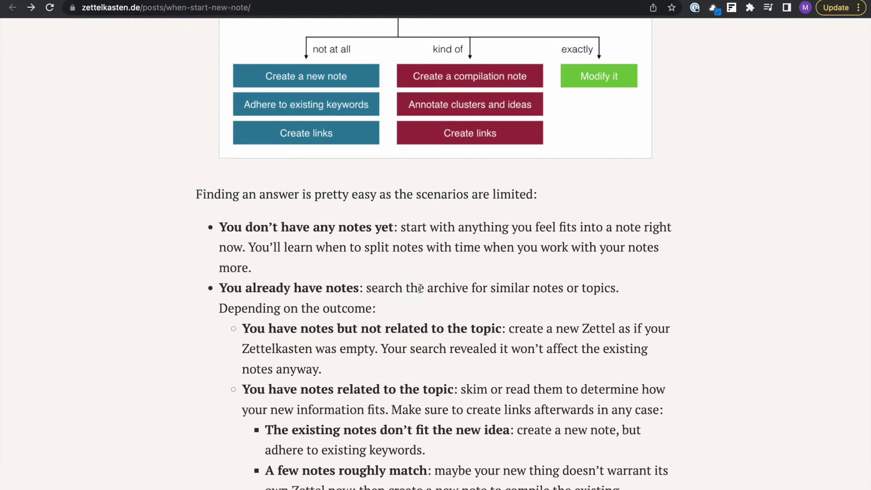
scroll(421, 288, "down", 2)
scroll(421, 288, "down", 1)
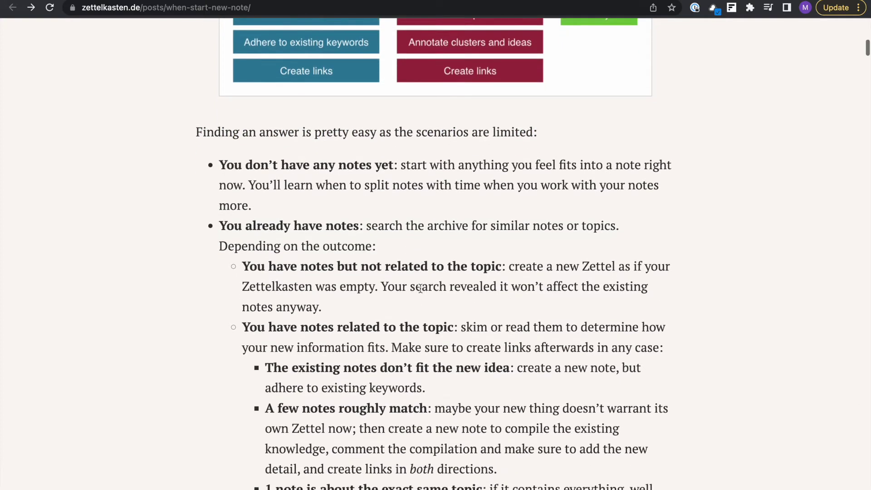
scroll(420, 292, "down", 1)
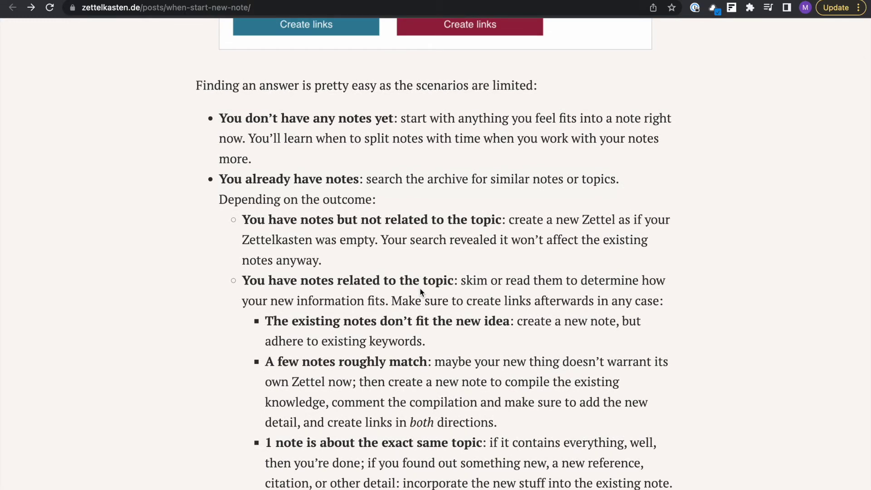
scroll(420, 288, "down", 1)
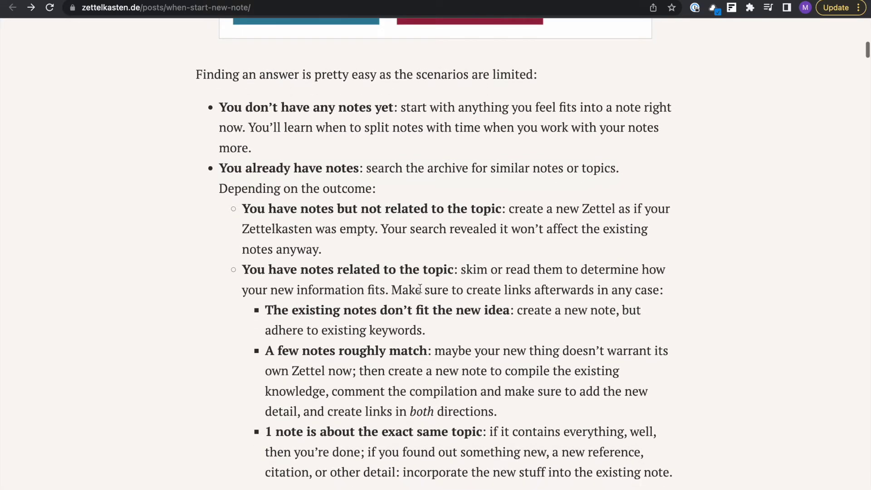
scroll(419, 288, "down", 1)
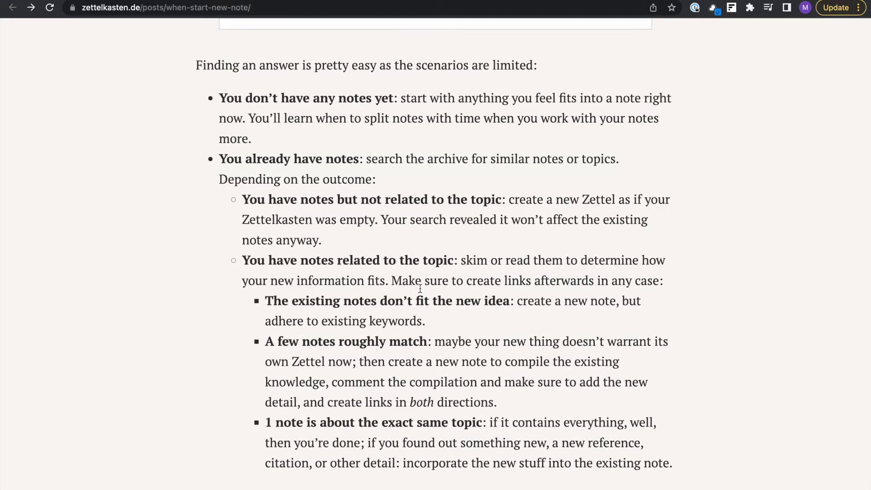
scroll(413, 171, "down", 1)
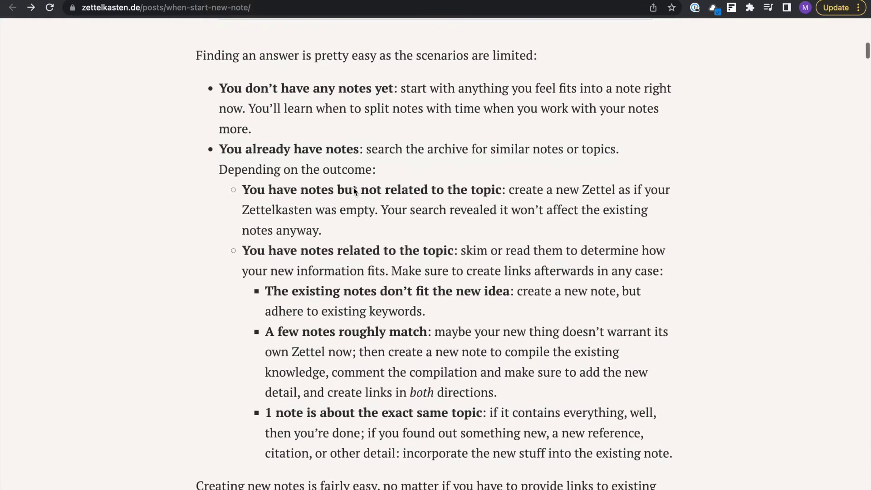
scroll(440, 211, "down", 1)
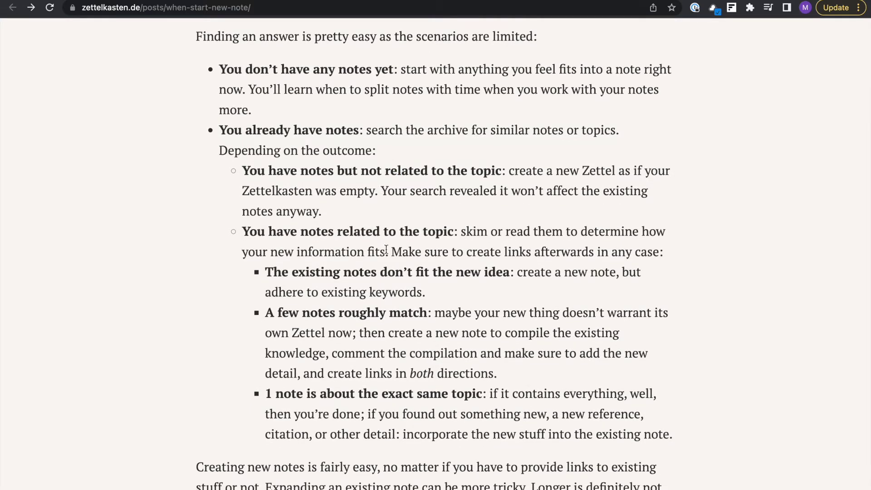
Start another note on the article with "probably one of the most important things about Zettelkasten is"
key("super+shift+y")
type("probably ")
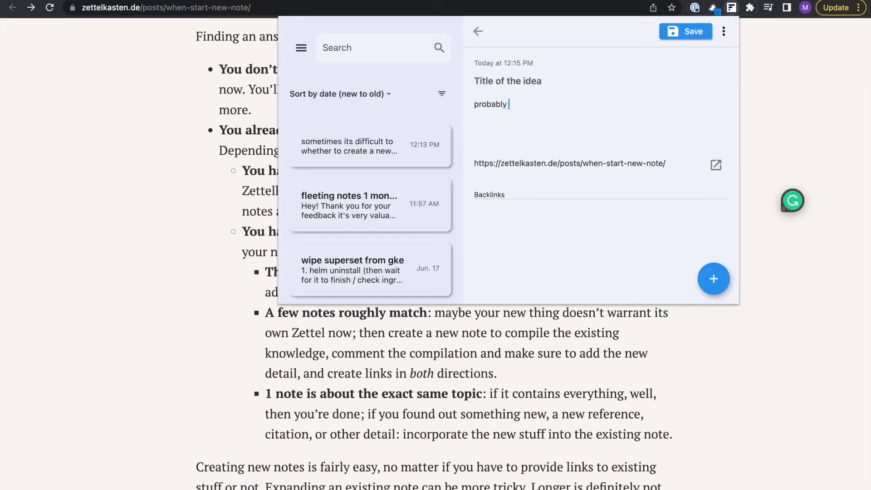
type("one of the most important things about")
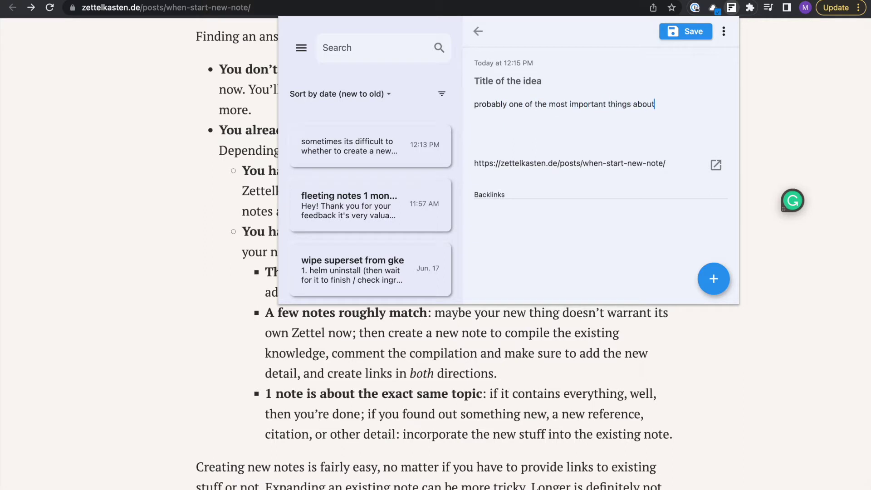
type(" Zettelkasten is to always search fo")
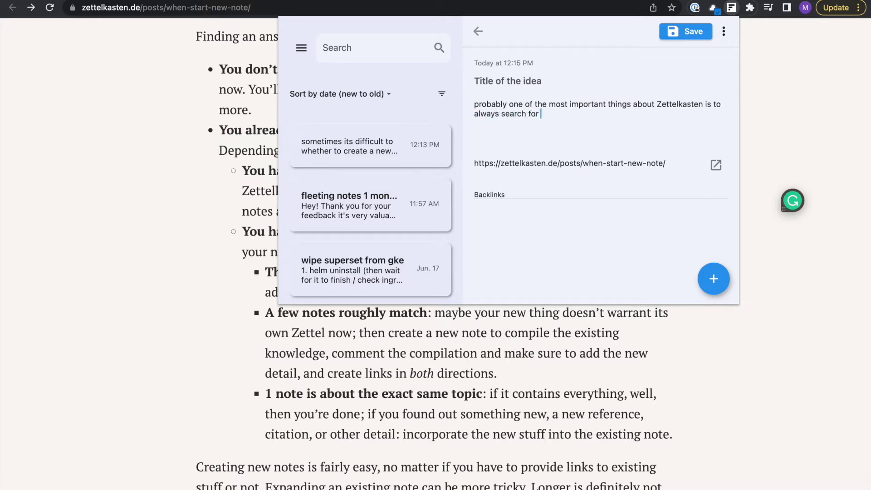
type("related notes")
key("alt+BackSpace")
key("alt+BackSpace")
key("alt+BackSpace")
key("alt+BackSpace")
key("alt+BackSpace")
key("alt+BackSpace")
Continue the note's sentence with "that you're always in search for related or already existing notes."
type("that you're")
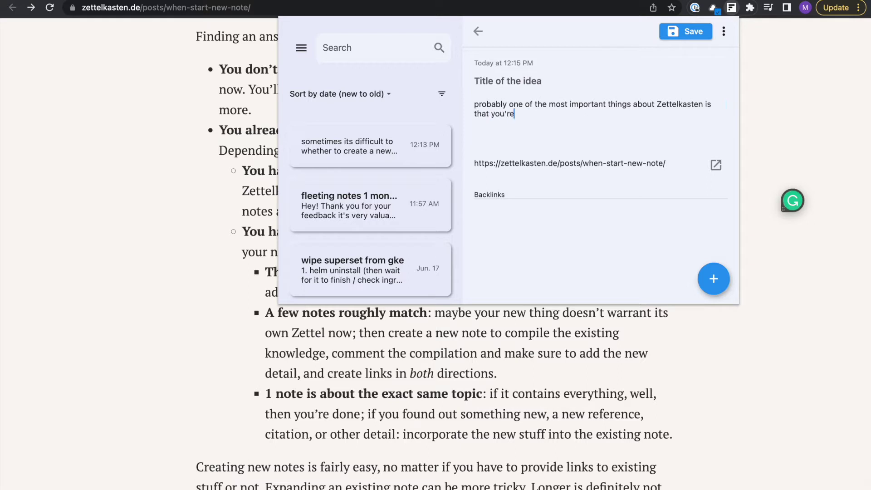
type(" always in search for relate")
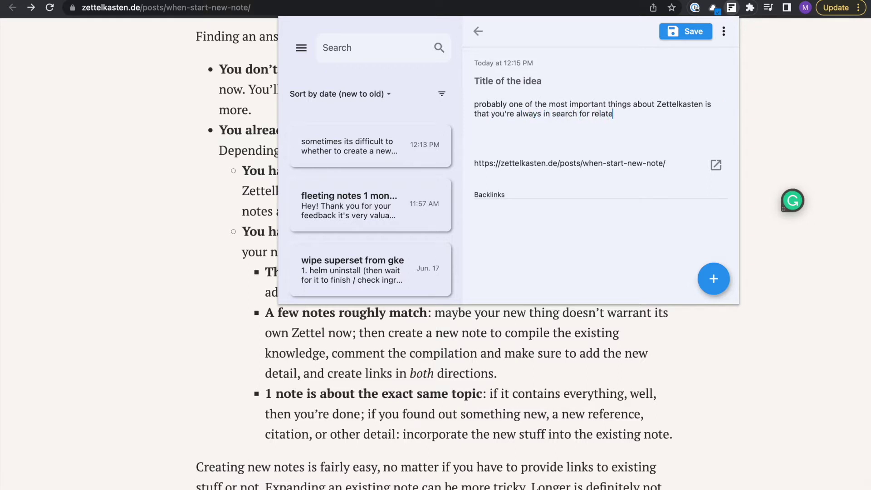
type("d or already existing notes. This")
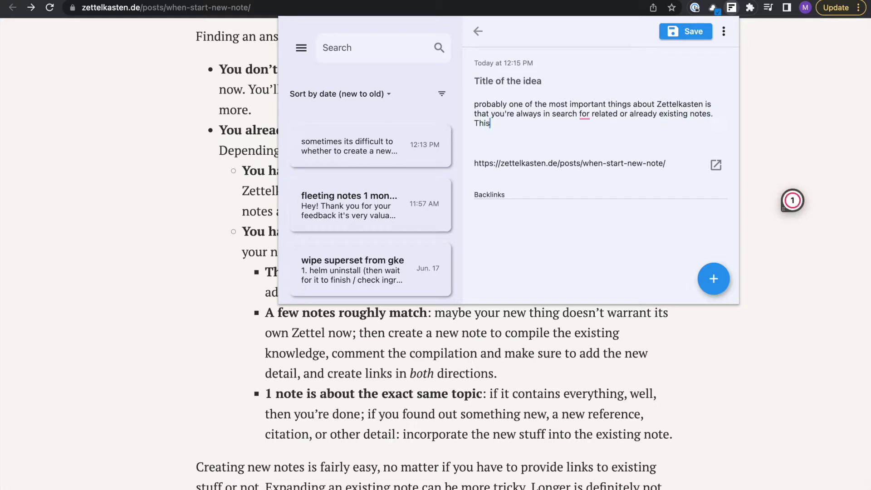
type(" way it's [[reusable")
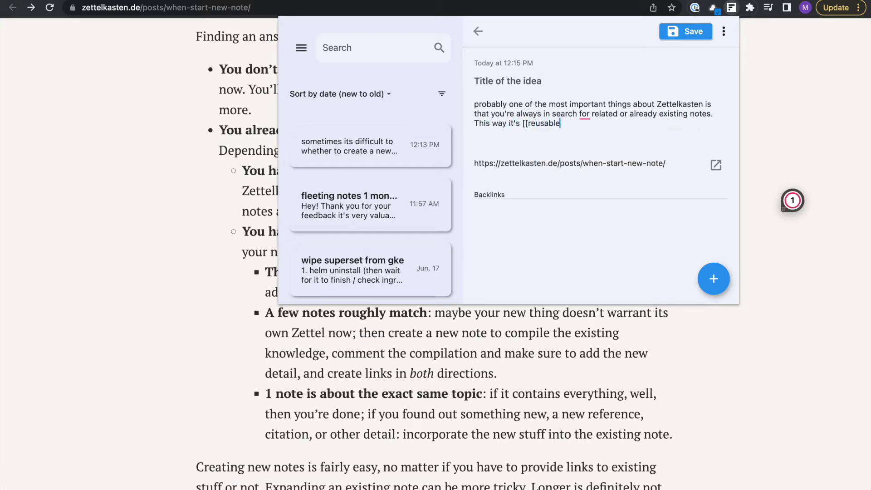
key("BackSpace")
key("BackSpace")
type("us")
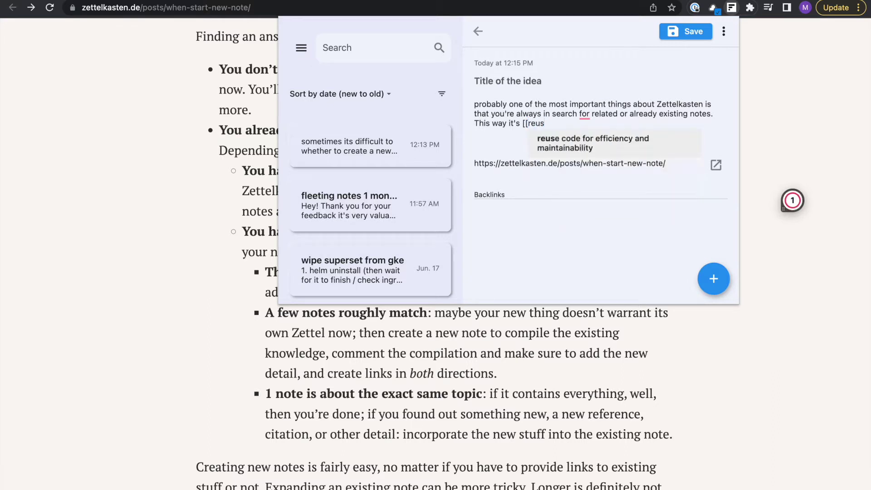
key("BackSpace")
key("BackSpace")
key("BackSpace")
key("BackSpace")
key("BackSpace")
key("BackSpace")
key("BackSpace")
key("BackSpace")
key("BackSpace")
key("BackSpace")
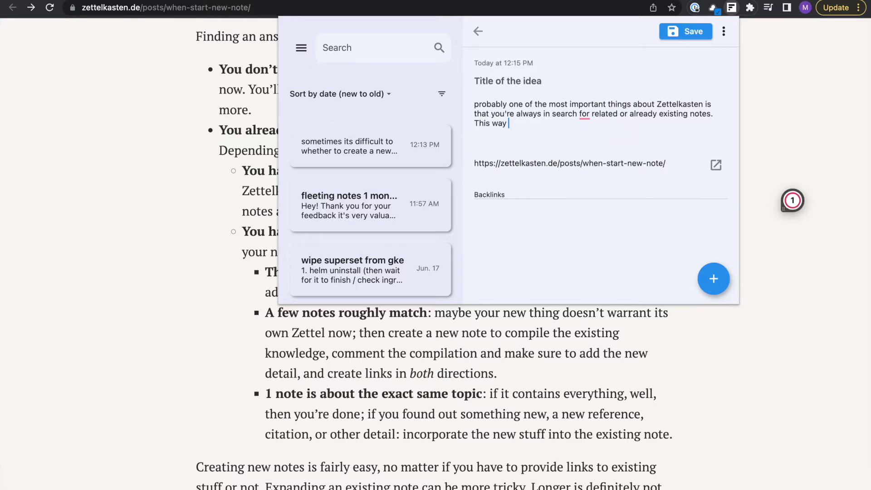
type("we can [[reuse compon")
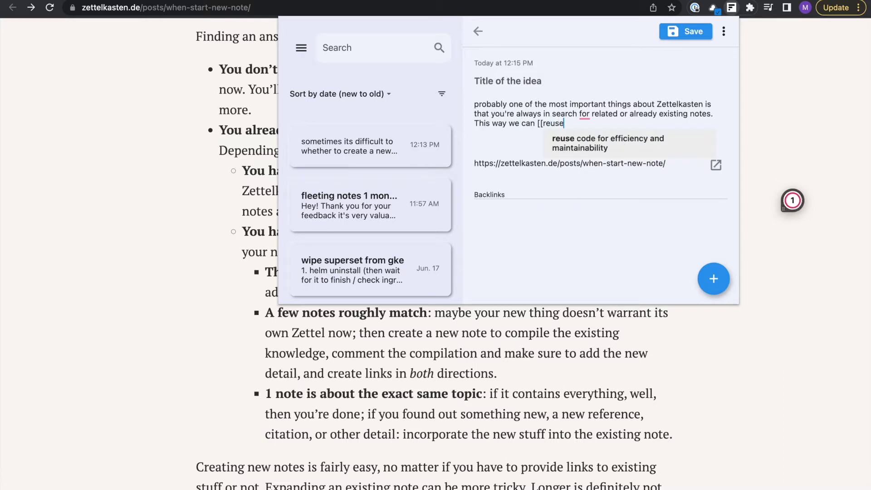
key("BackSpace")
key("BackSpace")
key("BackSpace")
key("BackSpace")
key("BackSpace")
key("BackSpace")
key("BackSpace")
key("BackSpace")
key("BackSpace")
key("BackSpace")
key("BackSpace")
key("BackSpace")
key("BackSpace")
key("BackSpace")
key("BackSpace")
key("BackSpace")
key("BackSpace")
key("BackSpace")
key("BackSpace")
key("BackSpace")
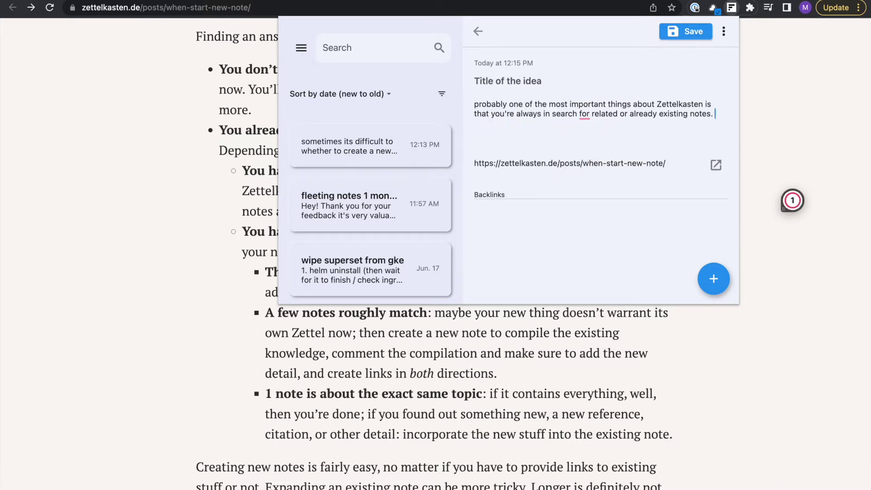
Add "because" and a link to a new note "reusing components is more efficient", and open the linked note
key("Return")
type("because [[reusi")
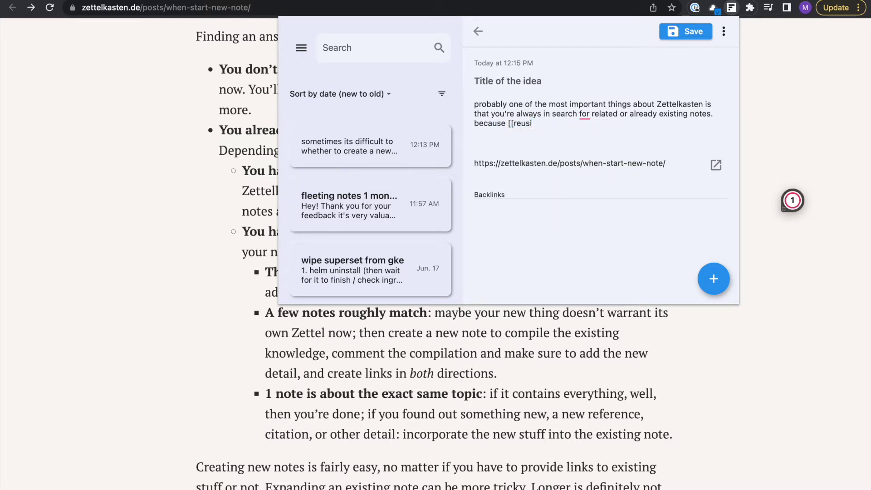
type("ng components is more efficient]]")
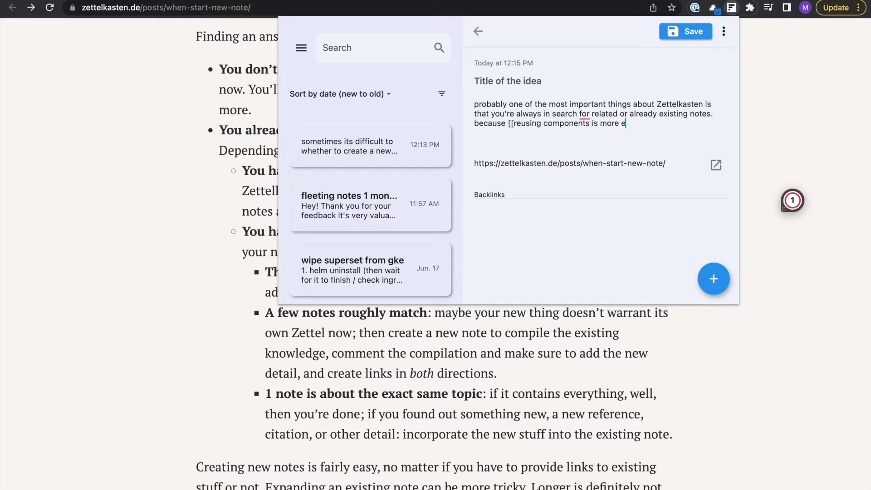
left_click(551, 124)
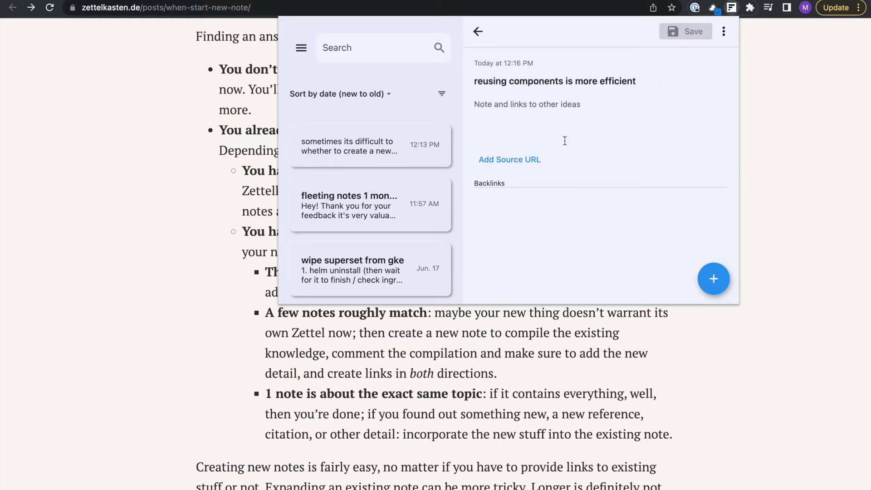
In the linked note, write "related to" followed by a link to the note "reuse code for efficiency and maintainability"
type("related to [")
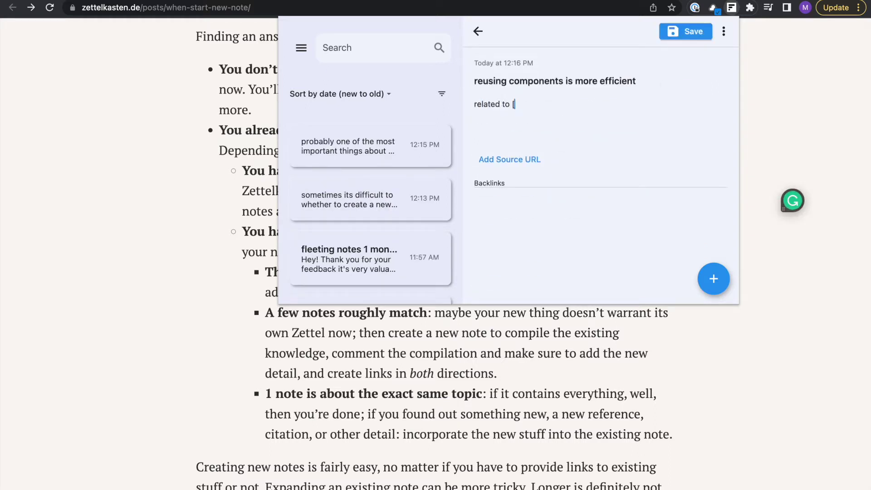
type("[reuse")
key("Return")
Above the related link, write "Reusing components means that we don't need to "reinvent the", leaving a blank line before the link
left_click(474, 107)
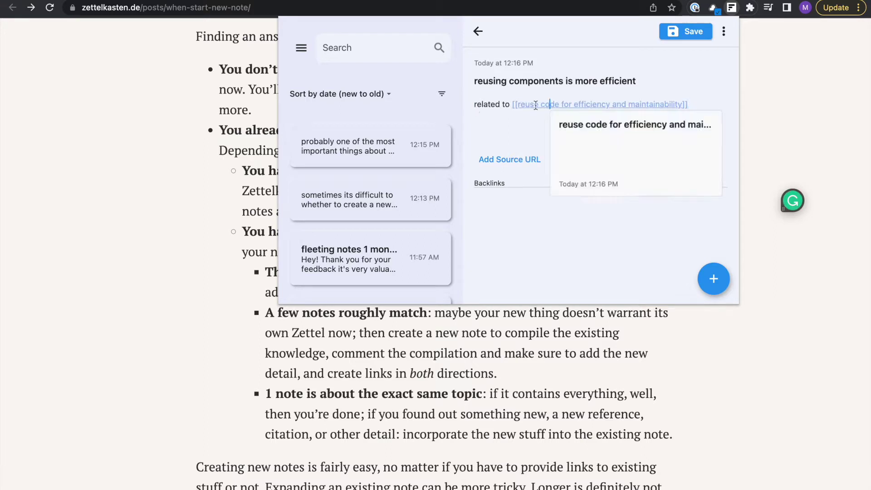
key("Return")
key("Return")
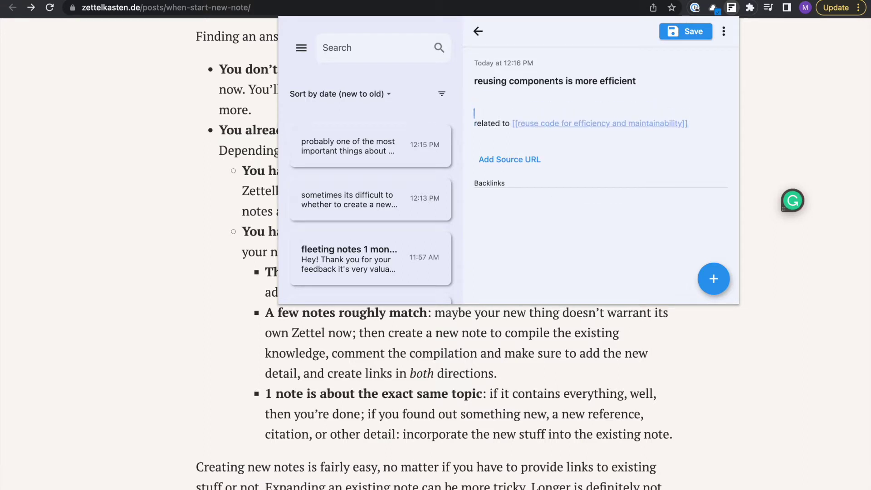
type("Reusing components means that ")
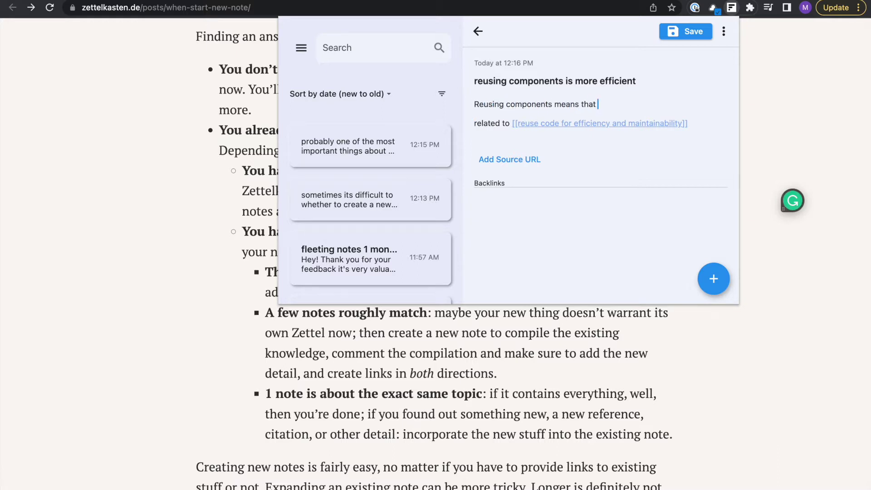
type("we don't need to \"reinvent the we")
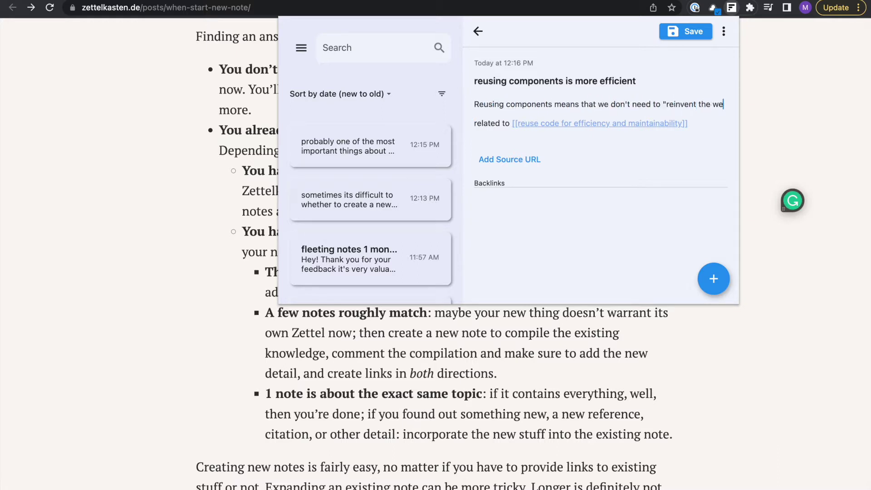
Reword the sentence to "so we don't need to "reinvent the wheel"", save the note, and close the note window
left_click_drag(595, 106, 393, 107)
type("so")
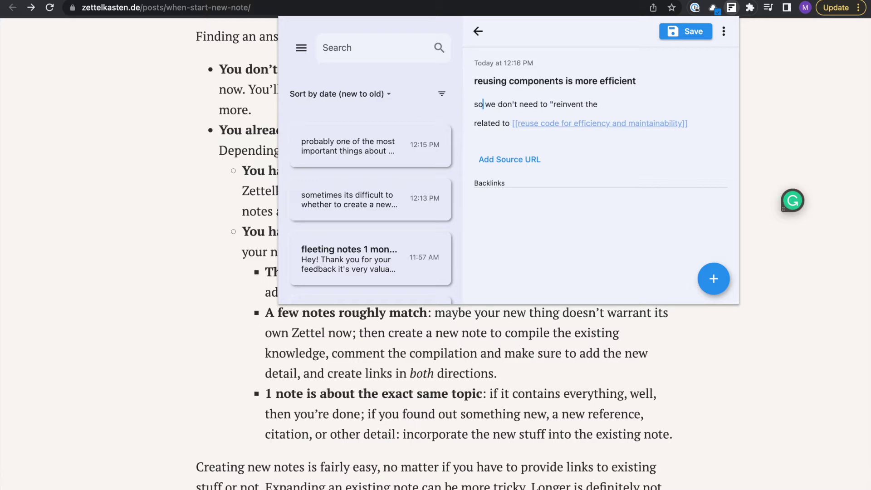
left_click(601, 106)
type("wheel")
key("ctrl+s")
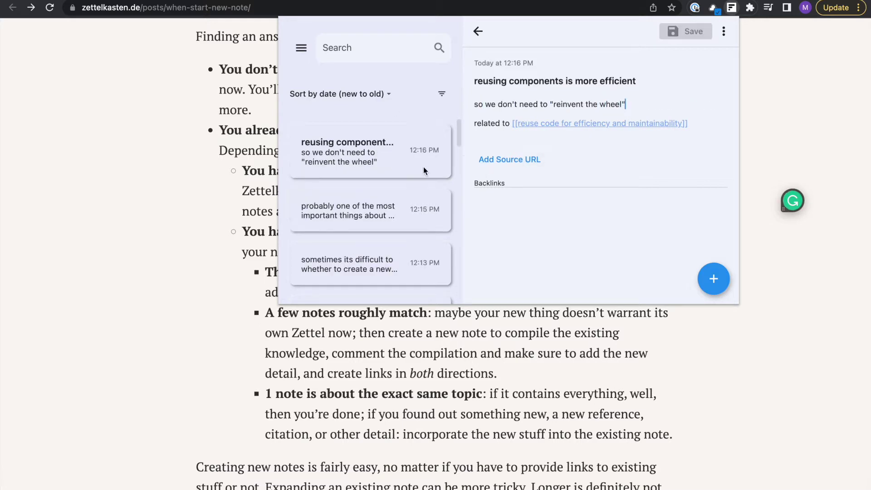
left_click(422, 206)
left_click(173, 181)
Read the article's cases where existing notes don't fit the idea, roughly match, or cover the exact same topic
scroll(208, 230, "down", 1)
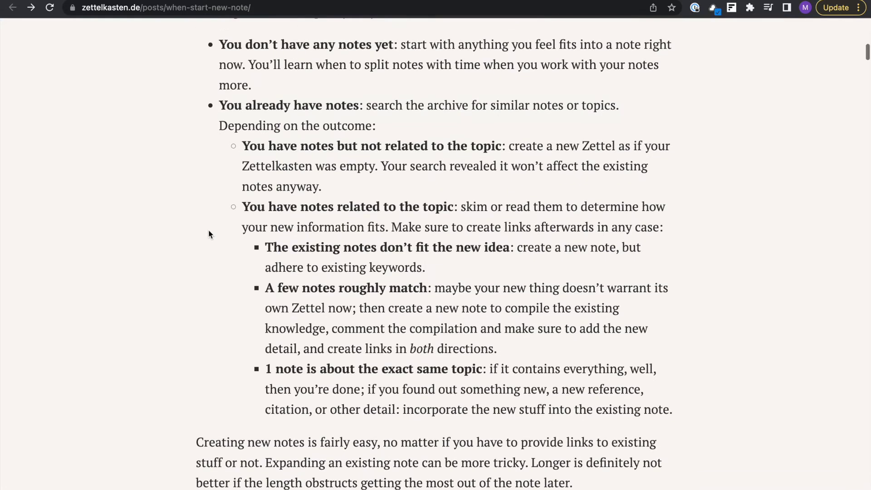
scroll(208, 230, "down", 1)
left_click_drag(438, 254, 453, 299)
left_click(453, 302)
scroll(453, 291, "down", 1)
scroll(453, 290, "down", 2)
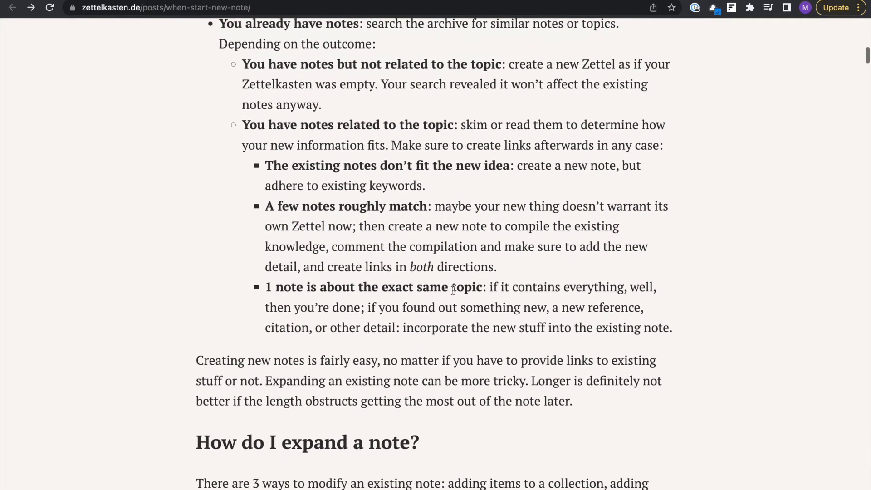
left_click_drag(358, 295, 423, 295)
left_click(421, 294)
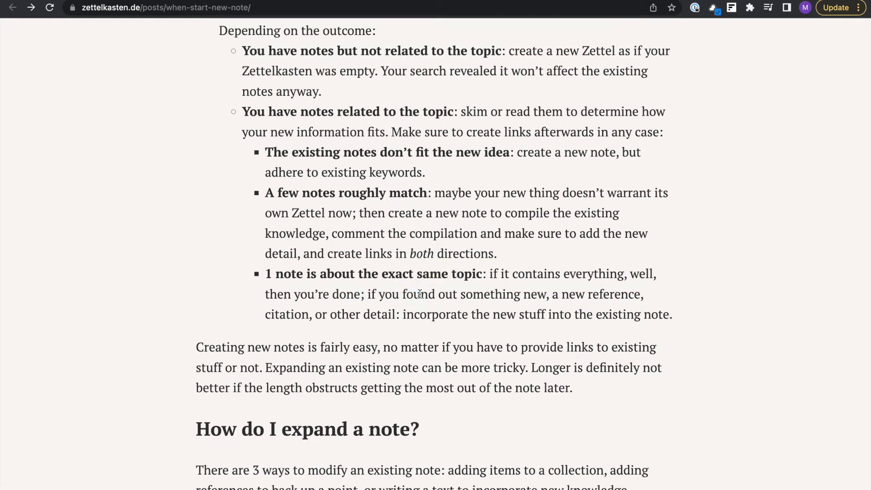
scroll(420, 293, "down", 1)
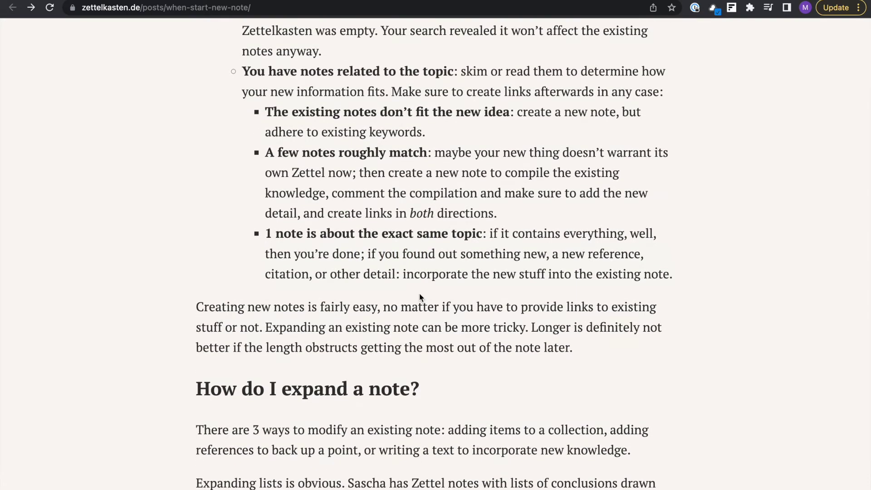
scroll(420, 294, "down", 1)
scroll(419, 294, "down", 1)
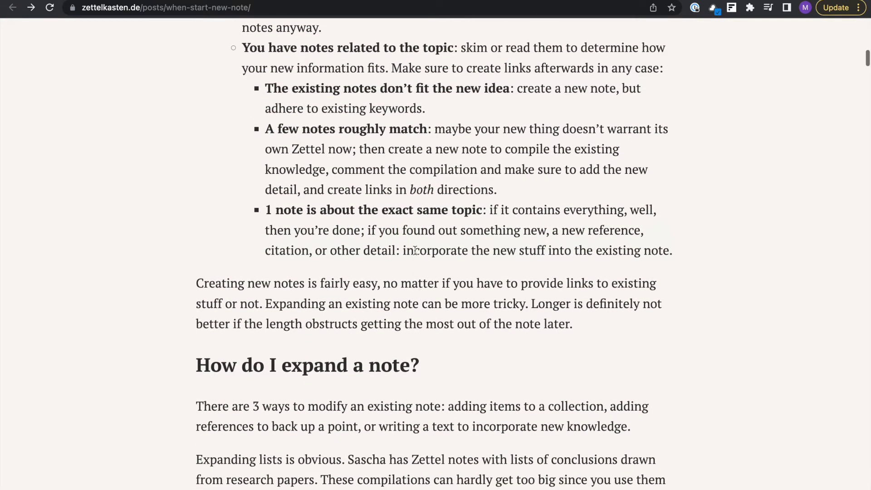
scroll(408, 250, "down", 2)
Read the paragraph comparing creating and expanding notes and the start of the "How do I expand a note?" section
left_click_drag(385, 259, 399, 278)
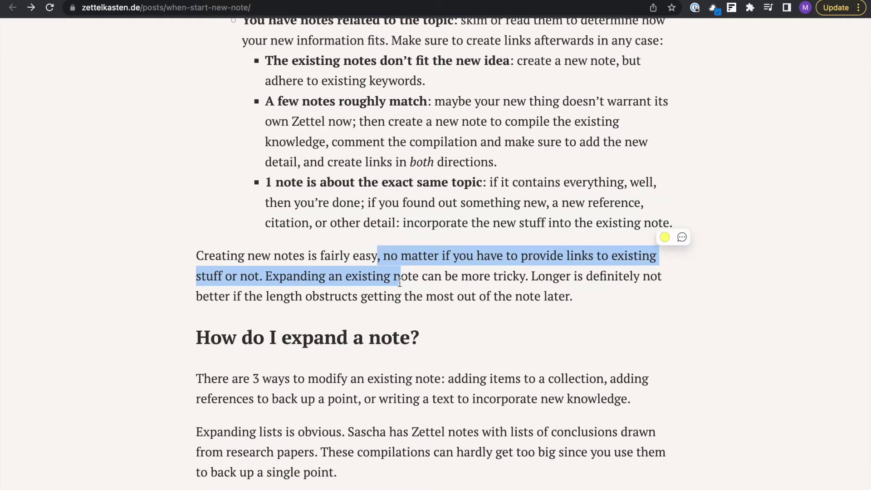
left_click(399, 279)
scroll(400, 281, "down", 2)
scroll(400, 283, "down", 1)
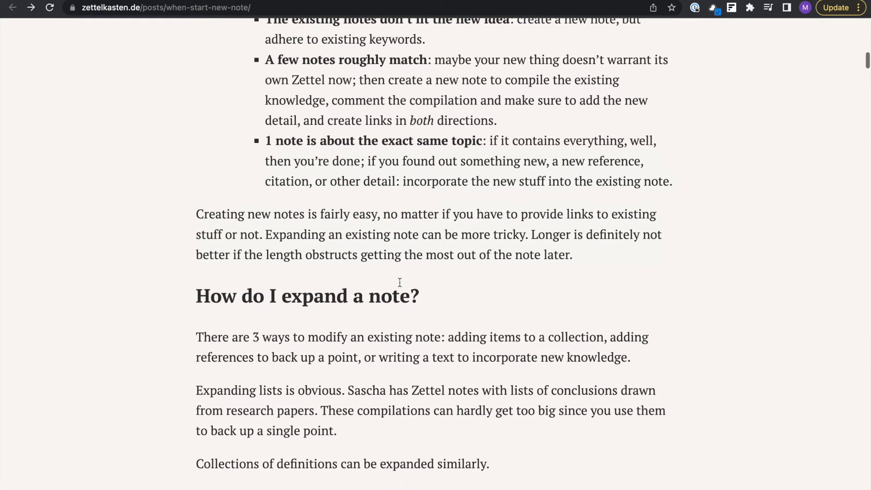
scroll(347, 241, "down", 3)
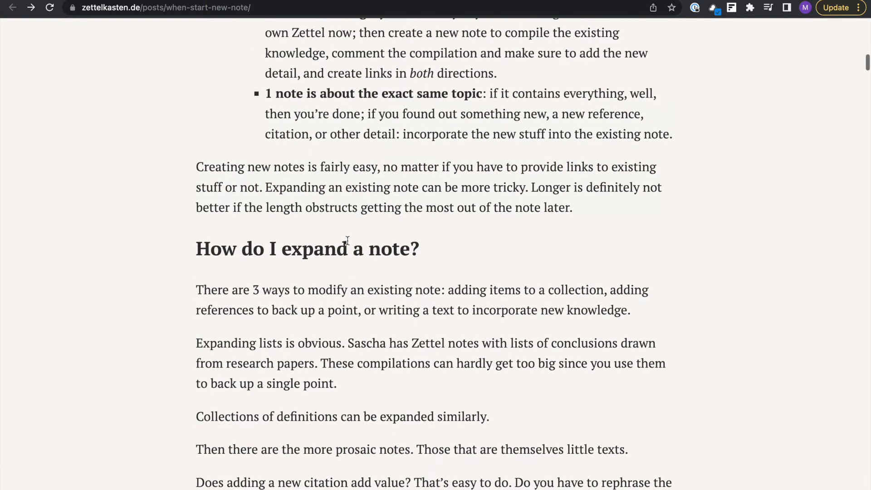
scroll(348, 240, "down", 3)
scroll(347, 240, "down", 2)
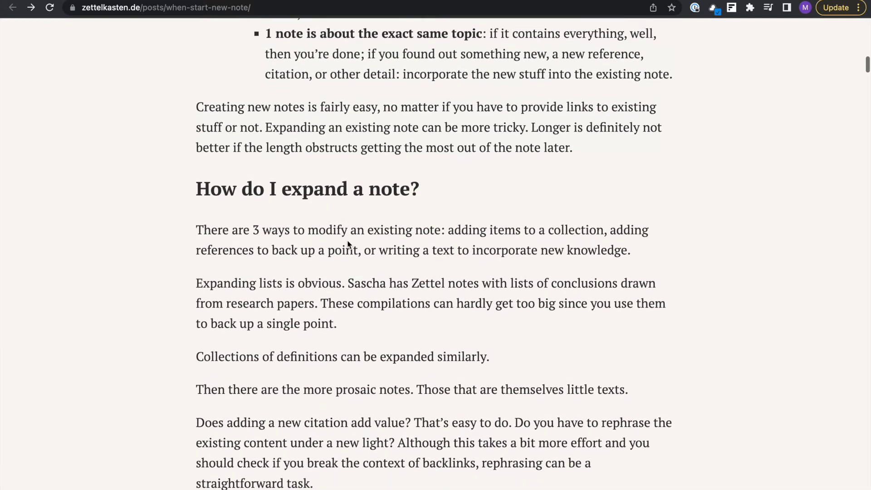
scroll(498, 128, "up", 1)
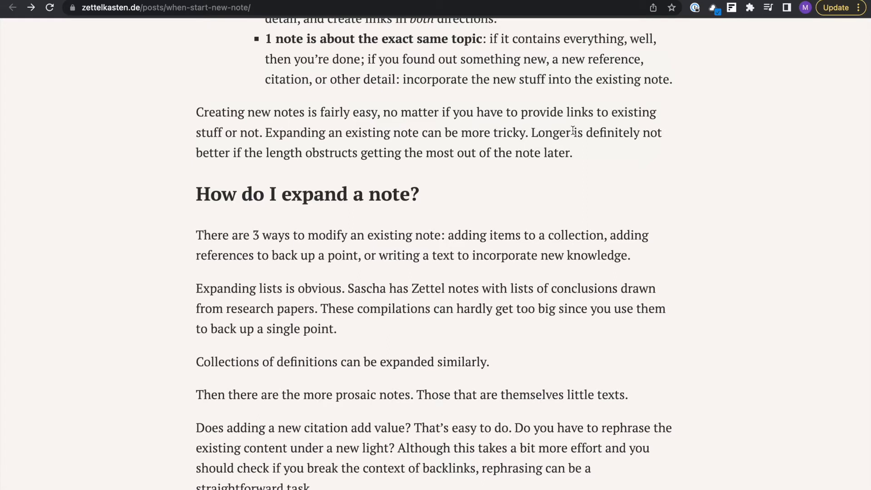
left_click_drag(532, 132, 584, 162)
scroll(584, 162, "up", 3)
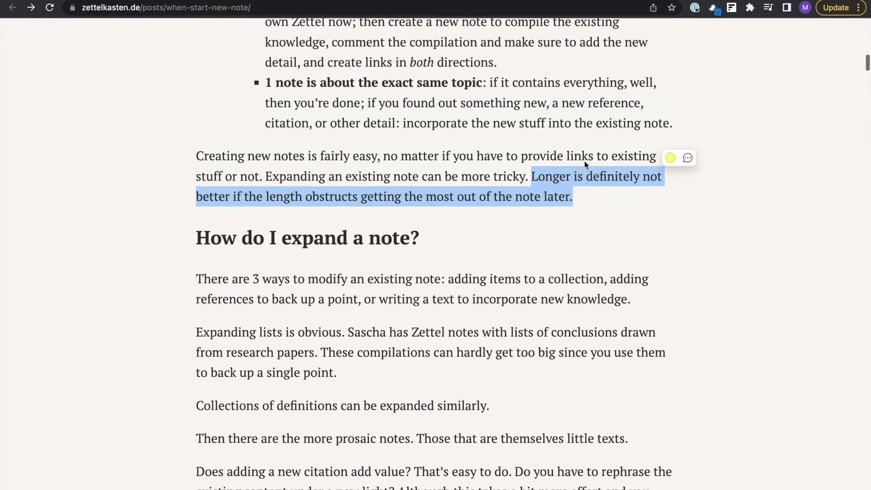
left_click(558, 201)
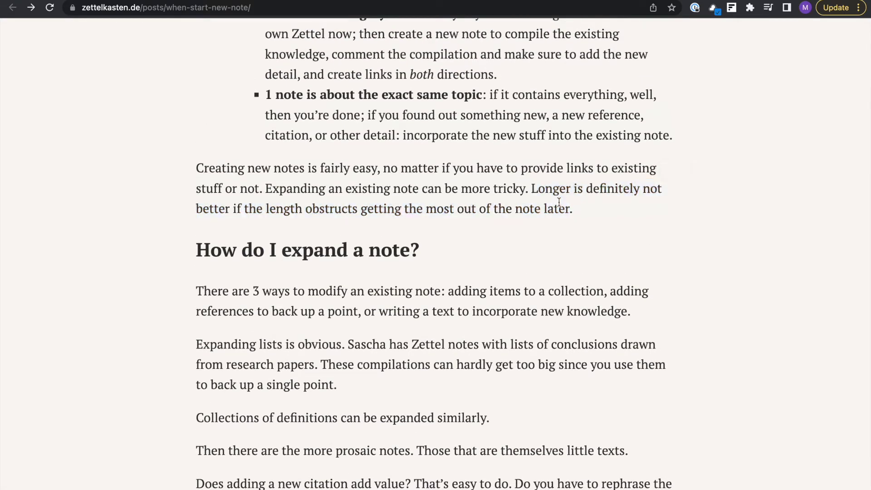
Write in a new note "expanding a new note can be dangerous because it might take the atomicity out of the note making it harder to"
key("super+shift+y")
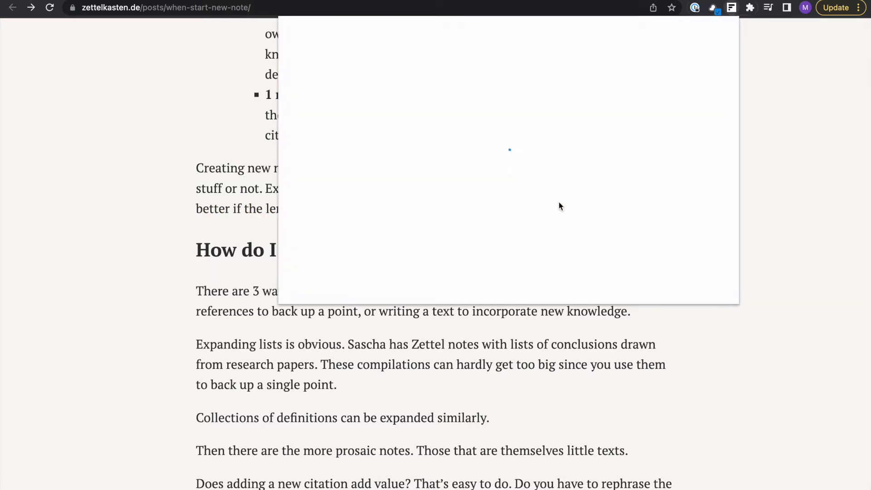
left_click(581, 116)
type("expanding a new note ")
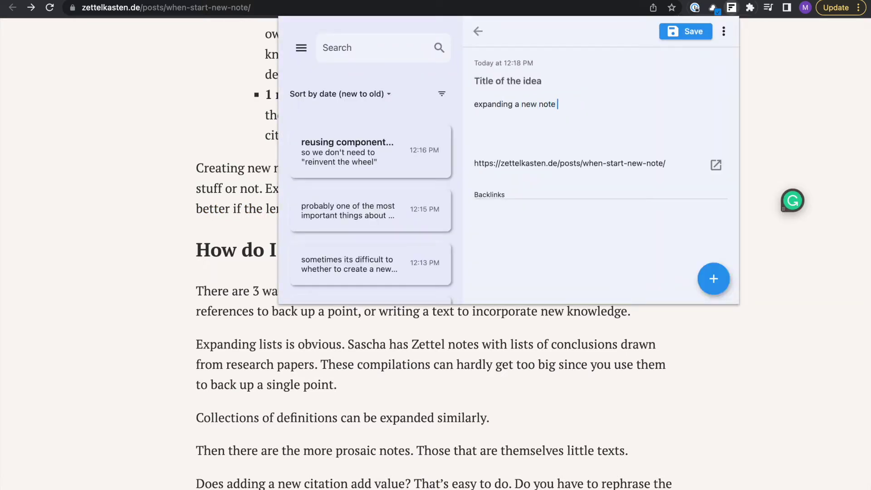
type("can be dangerous because it ")
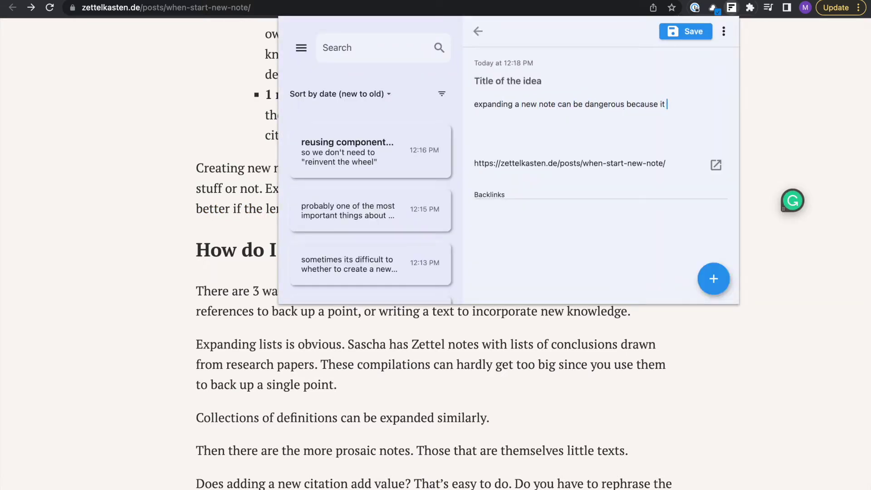
type("might take the atomicity")
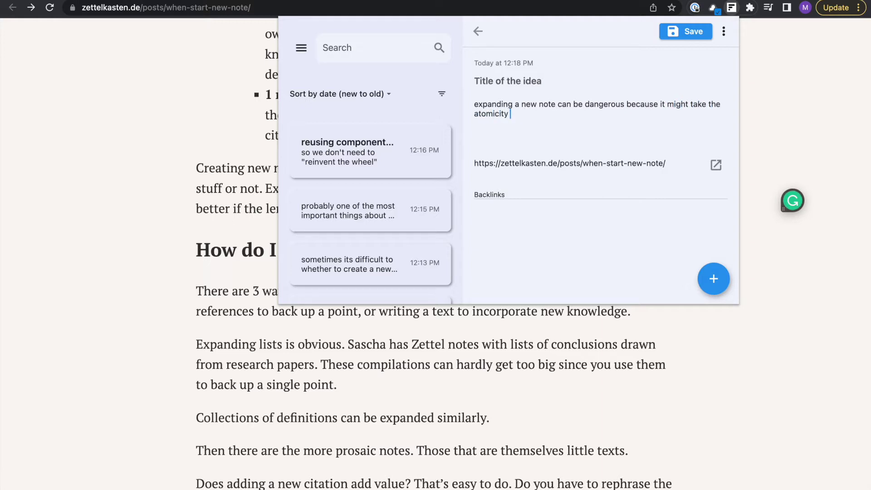
key("alt+BackSpace")
type("atomicity out of the note making it harde")
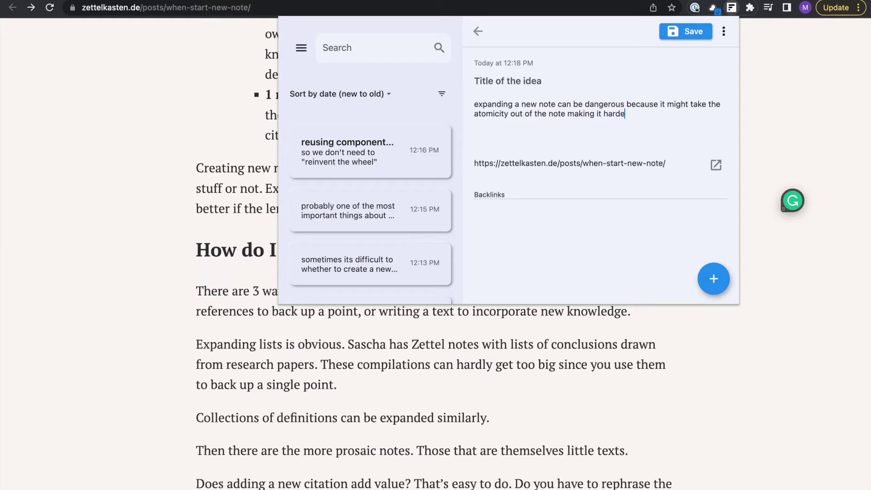
type("r to [[reus")
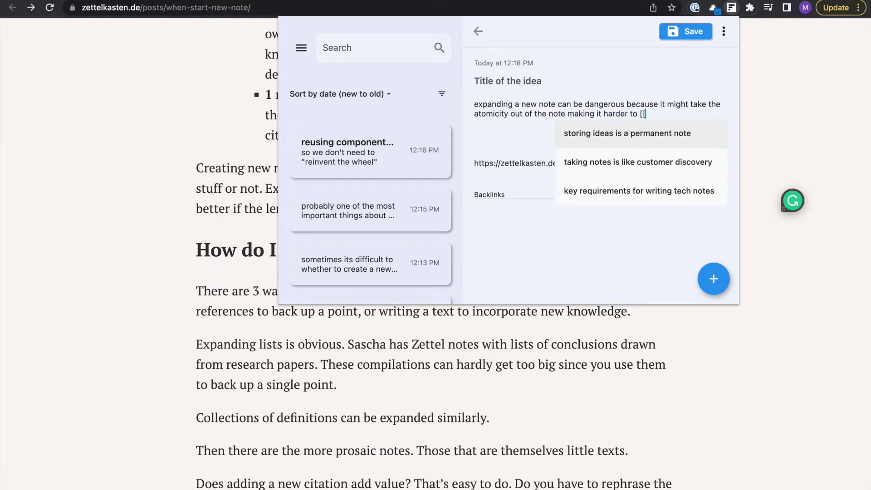
key("BackSpace")
key("BackSpace")
key("BackSpace")
key("BackSpace")
key("BackSpace")
key("BackSpace")
key("BackSpace")
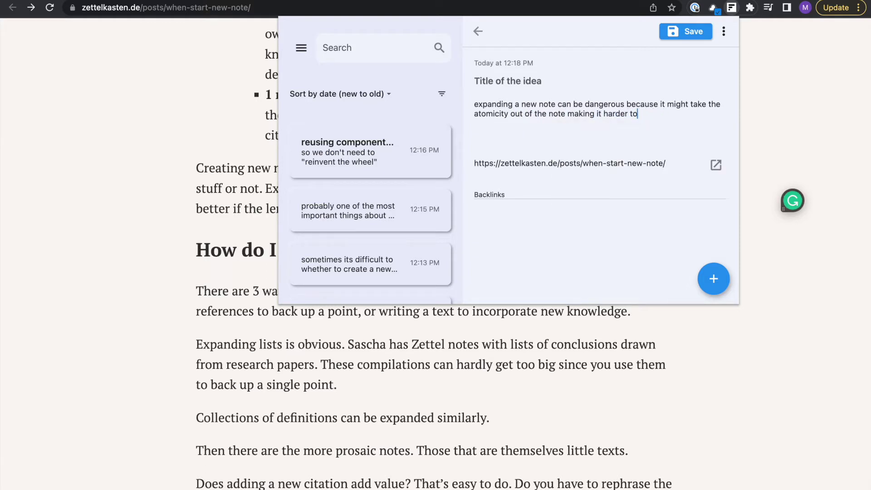
End the sentence with "reuse the component.", link "reusing components is more efficient" on the line below, and save and close the note
type("reuse the component.")
key("Return")
type("[[reus")
key("Return")
key("super+s")
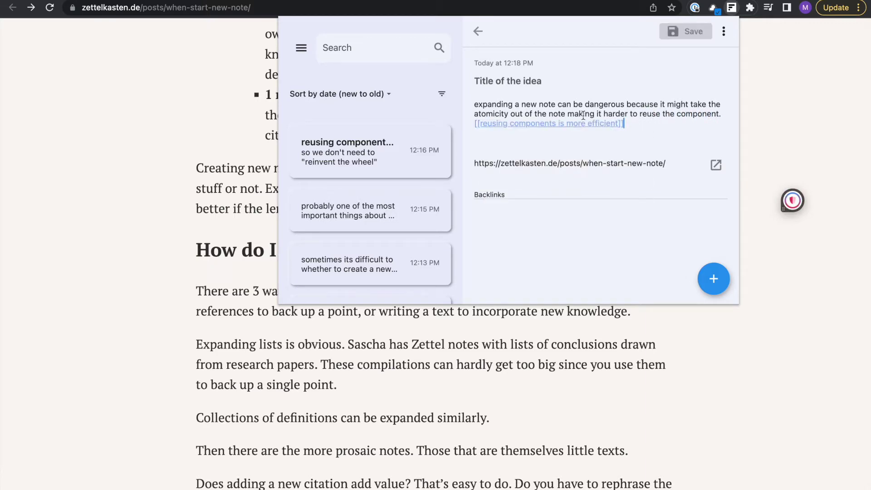
left_click(272, 249)
Read the "How do I expand a note?" section from the three ways to modify a note through the prosaic notes
scroll(269, 245, "down", 3)
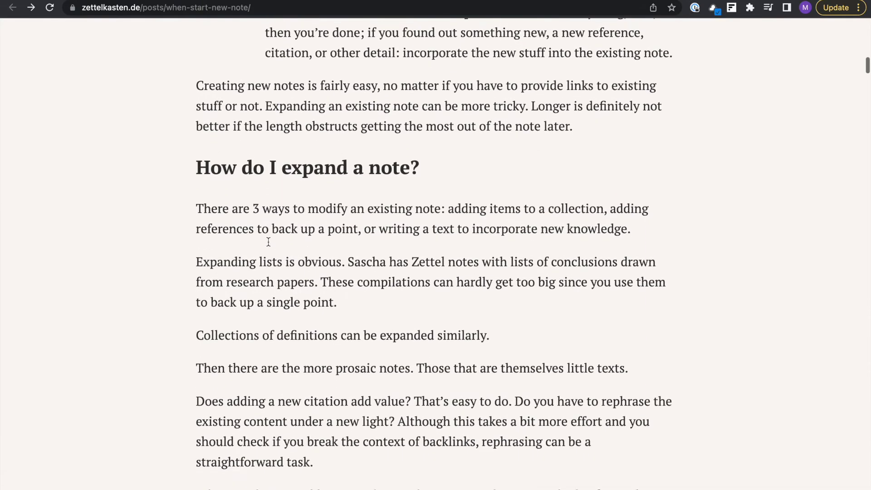
scroll(268, 242, "down", 1)
scroll(307, 197, "down", 1)
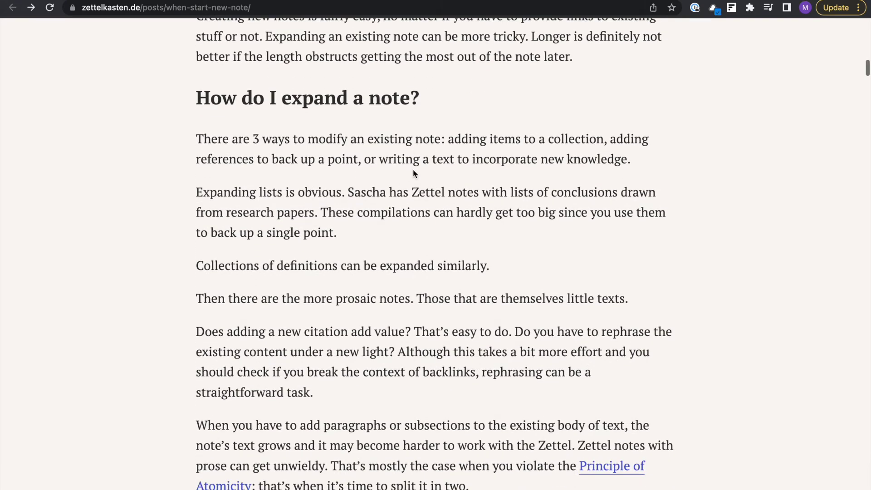
scroll(411, 165, "down", 1)
left_click(410, 166)
scroll(401, 192, "down", 1)
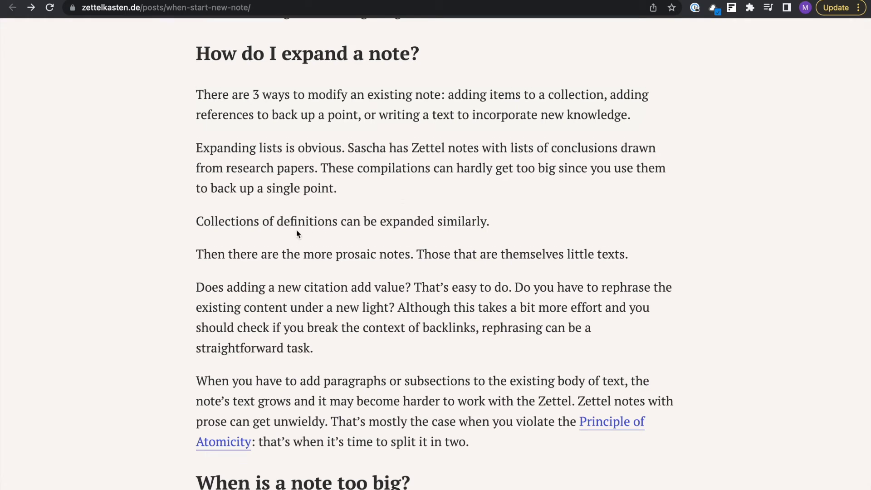
scroll(296, 229, "down", 1)
left_click_drag(197, 233, 337, 238)
left_click(337, 238)
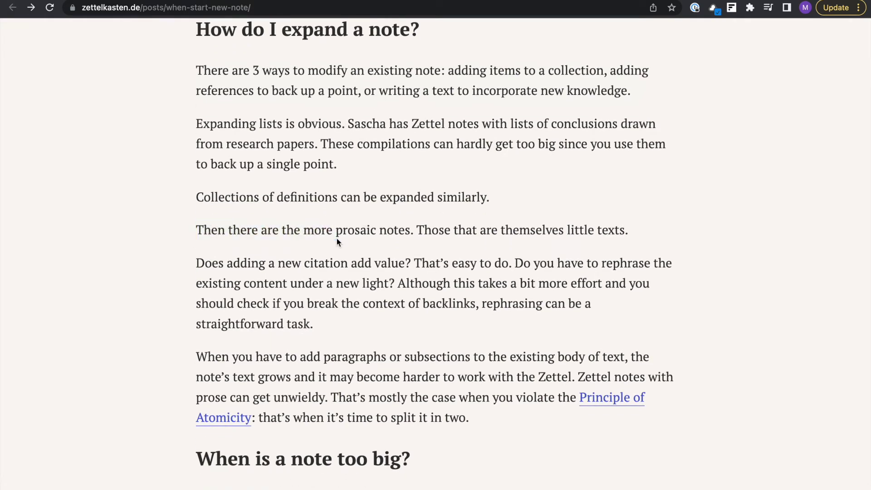
scroll(336, 238, "down", 1)
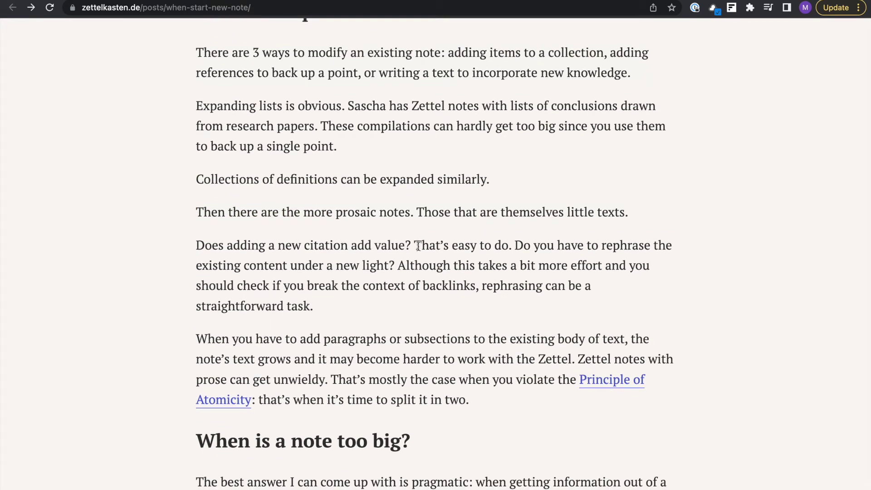
Read the paragraphs on adding citations, rephrasing content, and splitting notes that violate the Principle of Atomicity
left_click_drag(418, 245, 422, 268)
left_click(421, 268)
scroll(365, 293, "down", 1)
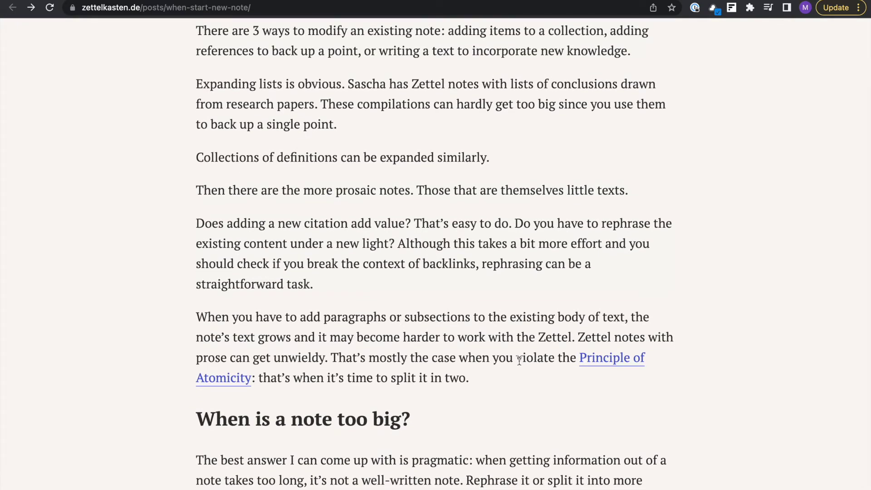
left_click_drag(407, 358, 450, 358)
left_click(451, 358)
scroll(452, 345, "down", 2)
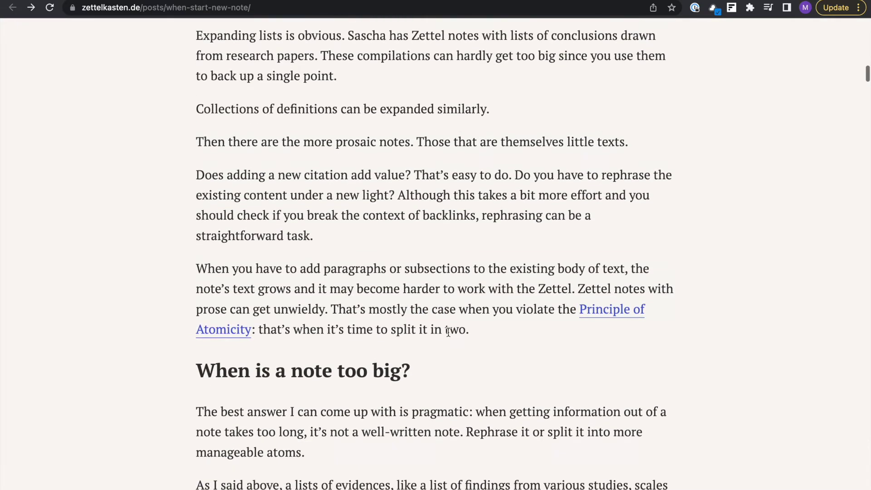
scroll(567, 308, "down", 1)
scroll(352, 234, "down", 1)
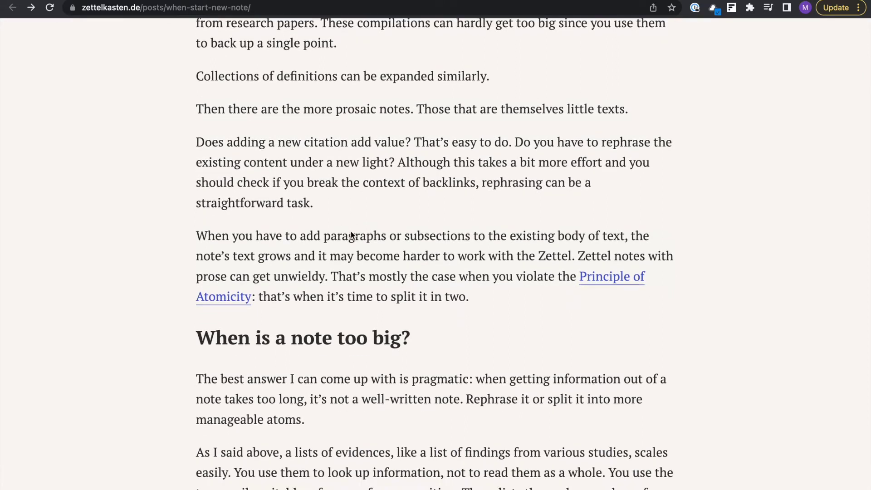
key("super+shift+f")
left_click(548, 122)
type("we wan")
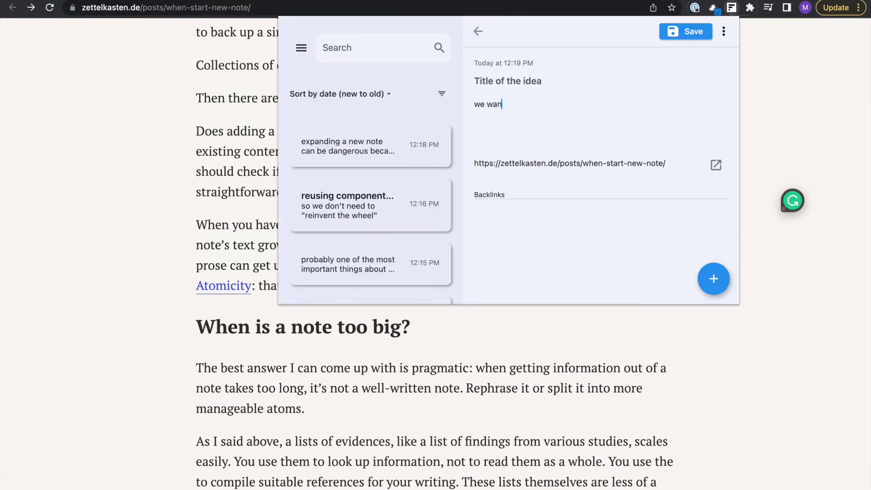
type("t to keep zettel notes small because:")
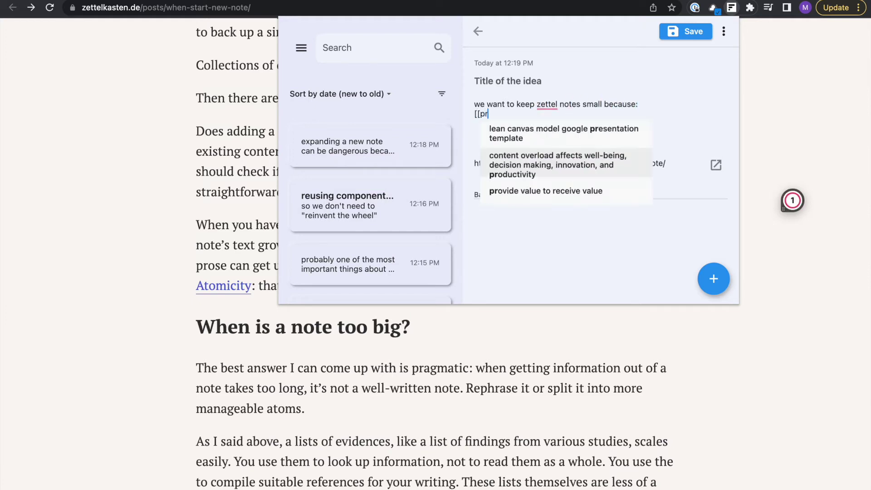
key("BackSpace")
key("BackSpace")
key("BackSpace")
key("BackSpace")
key("super+a")
key("BackSpace")
In the note about expanding a new note, add "So it's better to keep notes smaller and contained" below the link, then save and close it
left_click(408, 146)
left_click(648, 128)
key("Return")
key("Return")
type("So it's better ")
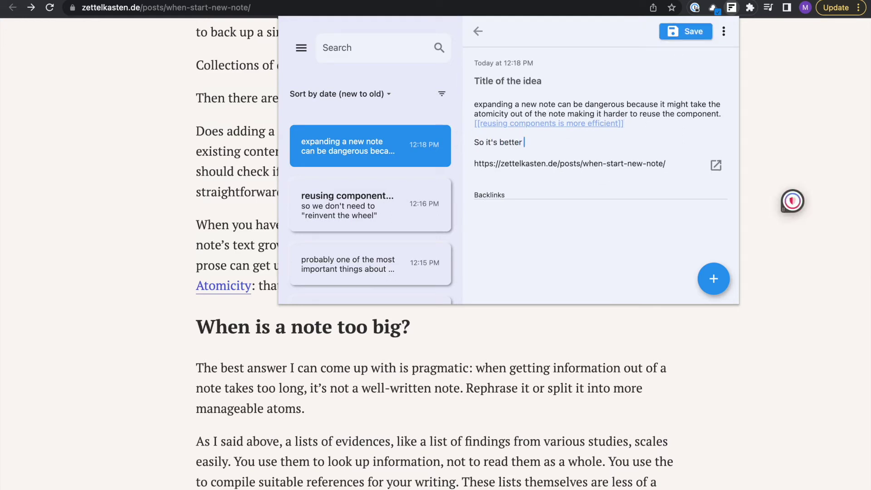
type("to keep notes smaller and contained")
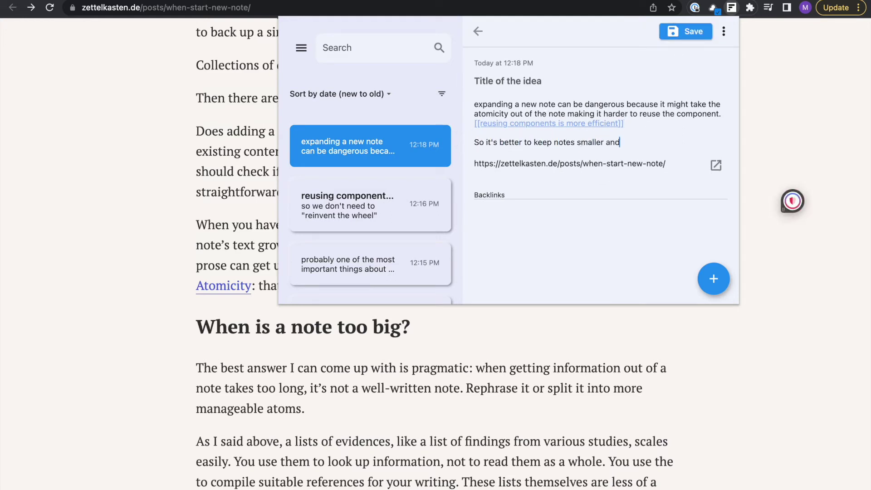
key("ctrl+s")
left_click(476, 309)
Using the "When is a note too big?" section, write a new note: "A note is too big when getting information out of the note takes too long"
scroll(475, 312, "down", 5)
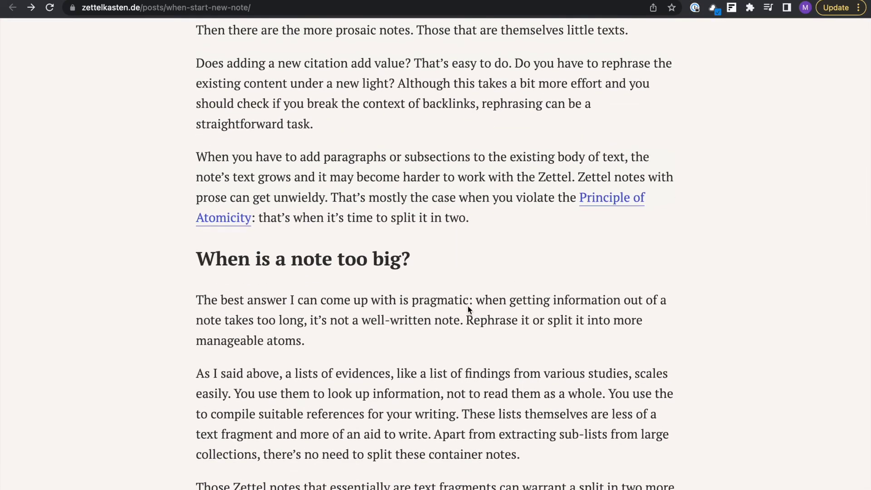
scroll(463, 245, "down", 1)
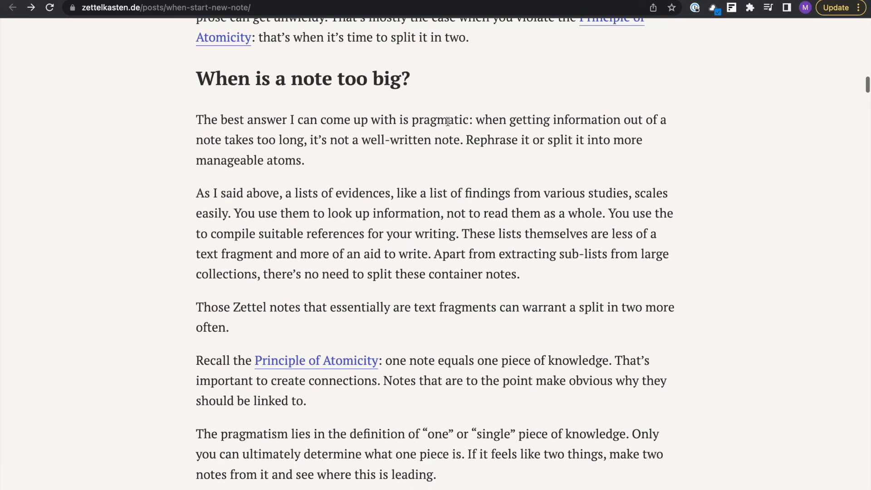
scroll(403, 186, "down", 1)
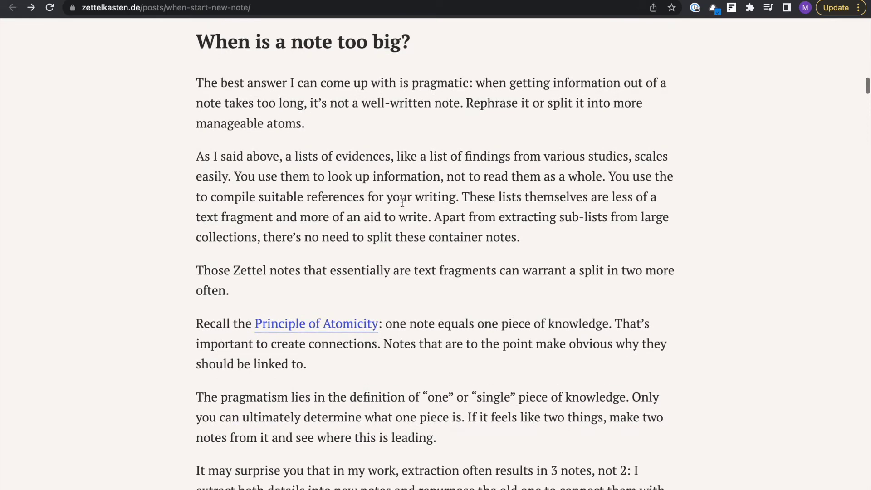
left_click(731, 8)
left_click(594, 111)
type("A note is too big")
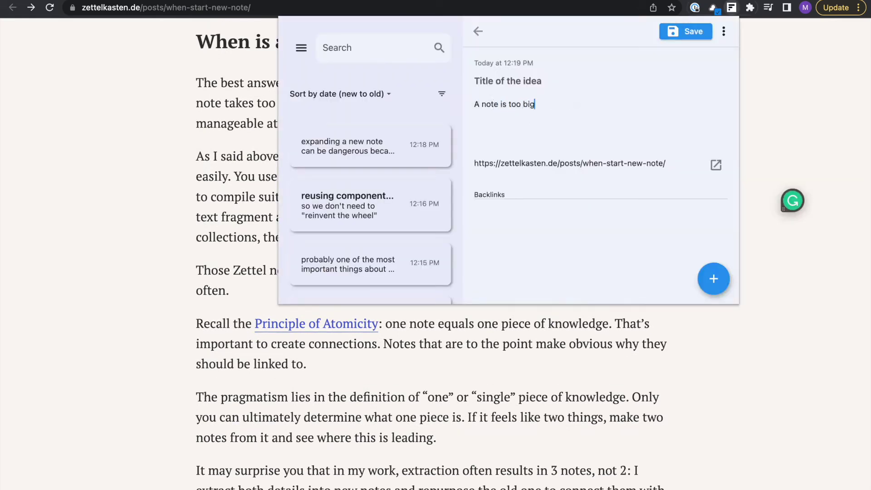
type(" when getting")
left_click(236, 194)
scroll(236, 194, "down", 1)
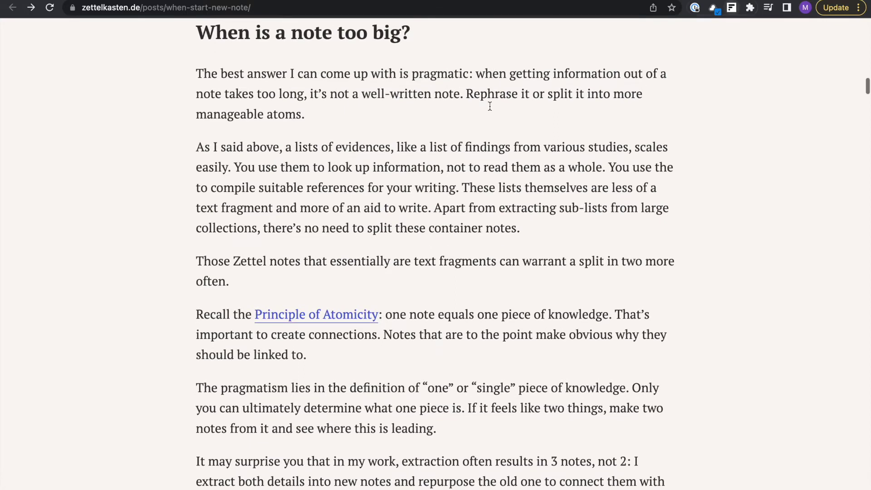
key("ctrl+shift+s")
type("information out of the note takes too long")
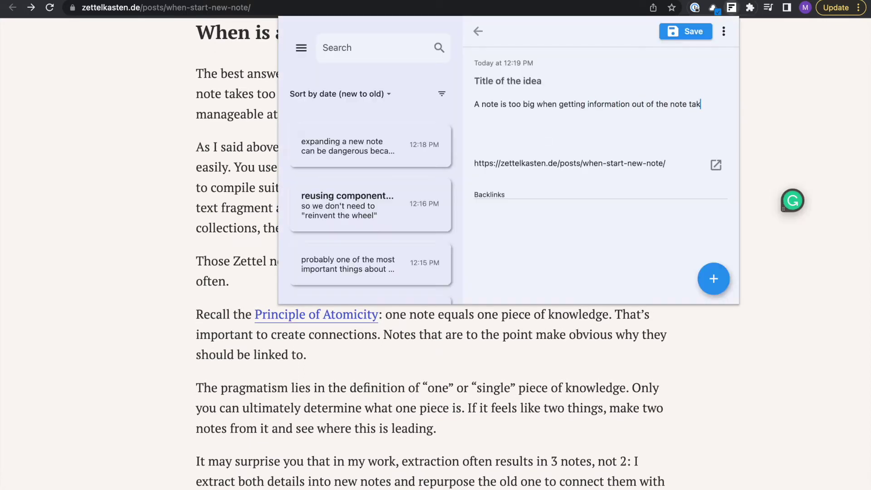
Title the note "notes are too big when info retrieval is slow", and end its body text with a period before closing it
left_click(536, 87)
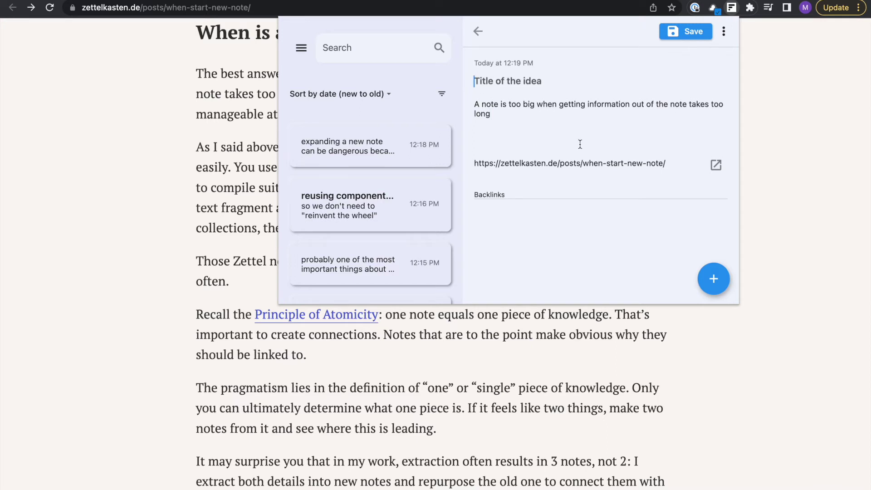
type("too big when")
key("ctrl+z")
type("notes are too large w")
key("BackSpace")
key("BackSpace")
key("BackSpace")
key("BackSpace")
key("BackSpace")
key("BackSpace")
key("BackSpace")
type("big when getting")
key("BackSpace")
key("BackSpace")
key("BackSpace")
key("BackSpace")
key("BackSpace")
key("BackSpace")
key("BackSpace")
key("BackSpace")
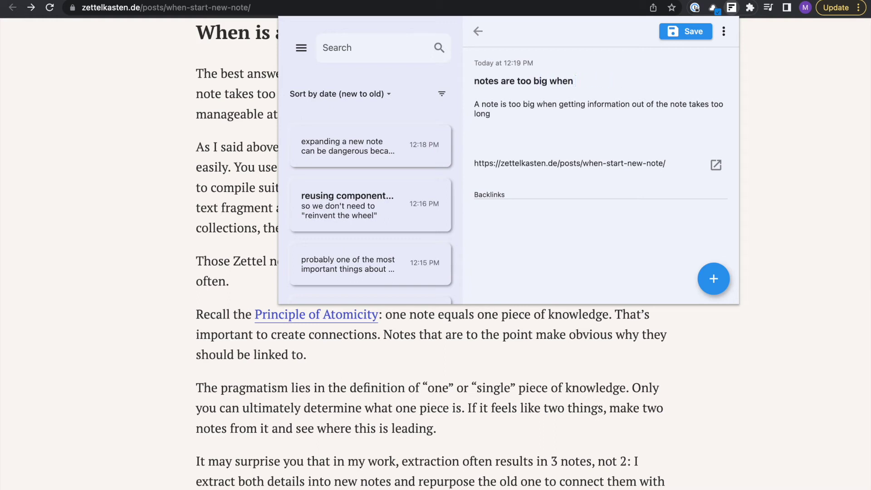
type("info retrieval is slow")
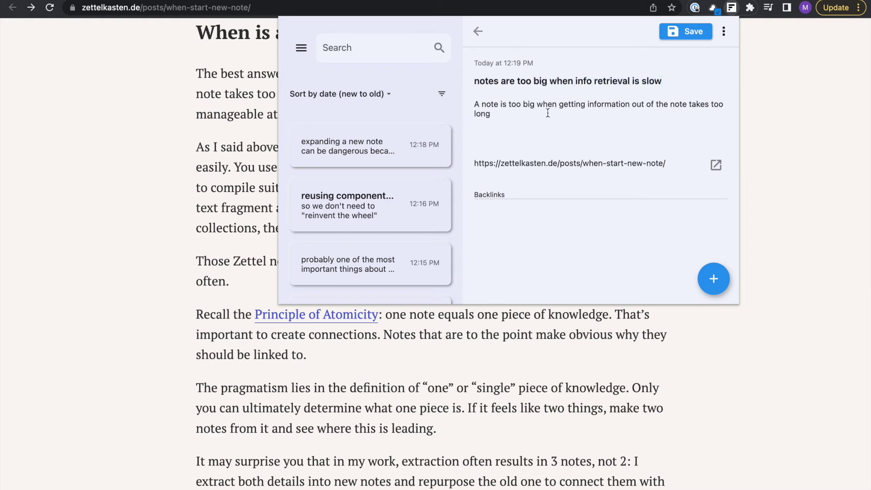
left_click(539, 112)
type(".")
left_click(245, 162)
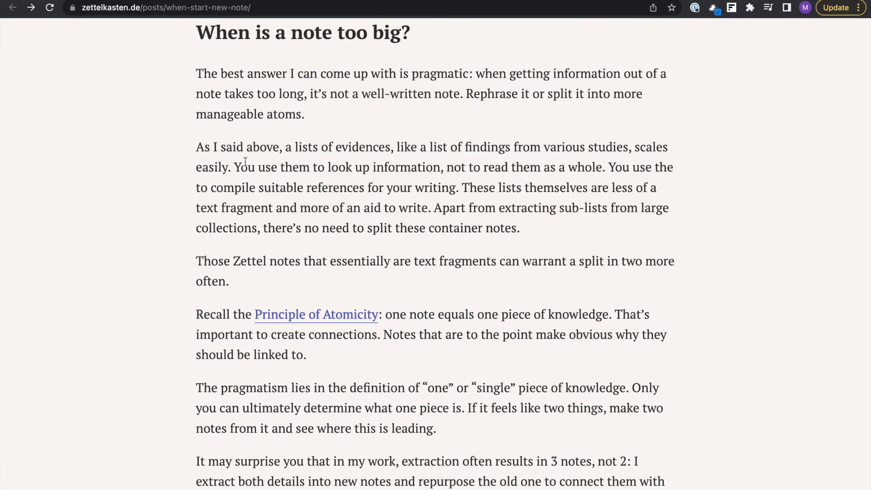
Reopen the note about notes being too big and clear its entire body text
scroll(244, 162, "down", 1)
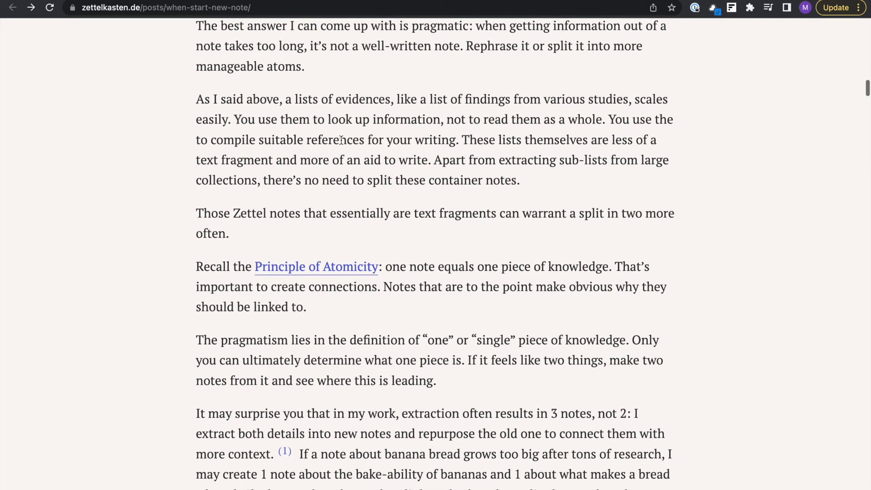
key("super+shift+y")
left_click(581, 118)
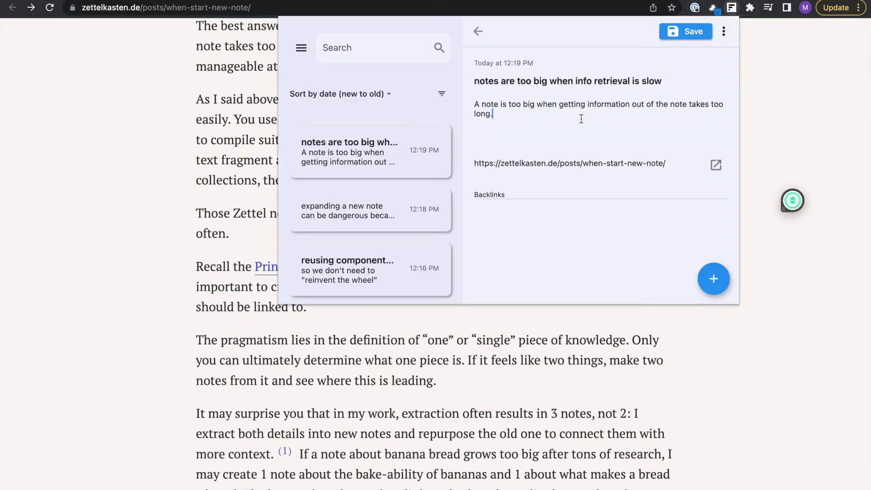
type("so it")
key("super+a")
key("BackSpace")
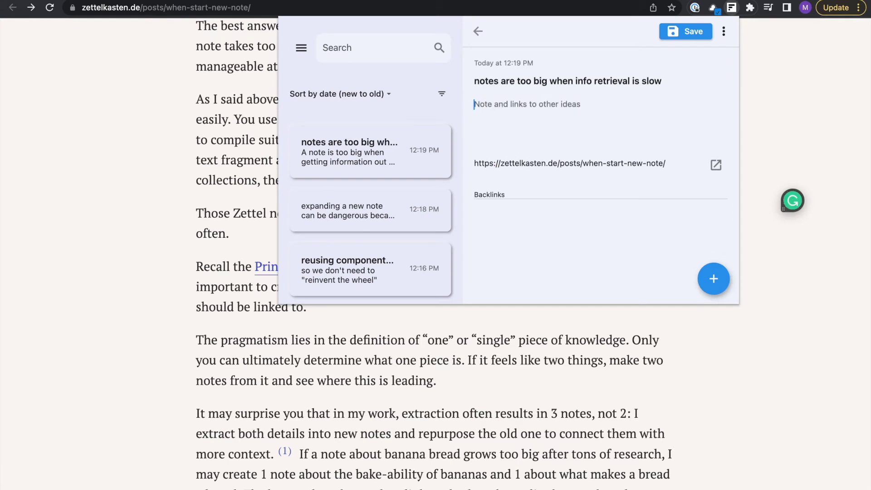
type("Also, it makes is so that it")
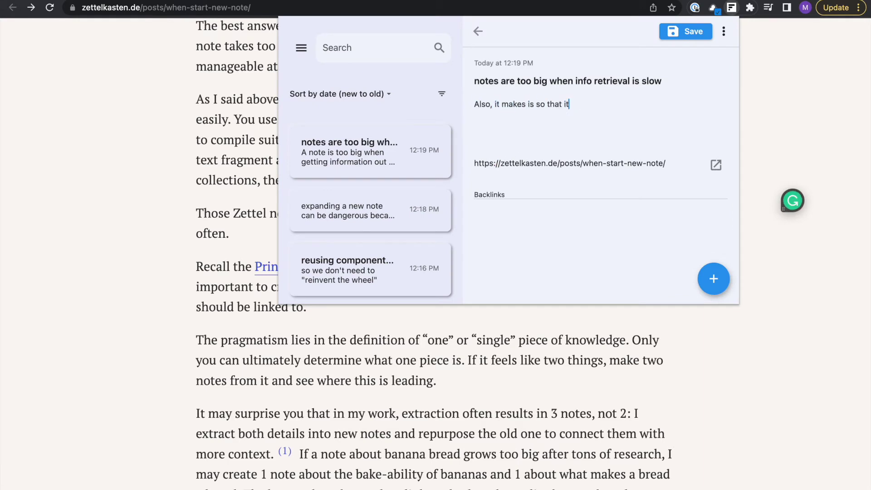
type("'s harder to reuse i")
key("super+a")
key("BackSpace")
Write the body "Because getting info is slow it's harder to follow principle of atomicity and", followed by a link to "reusing components is more efficient"
type("Because i")
type("ett")
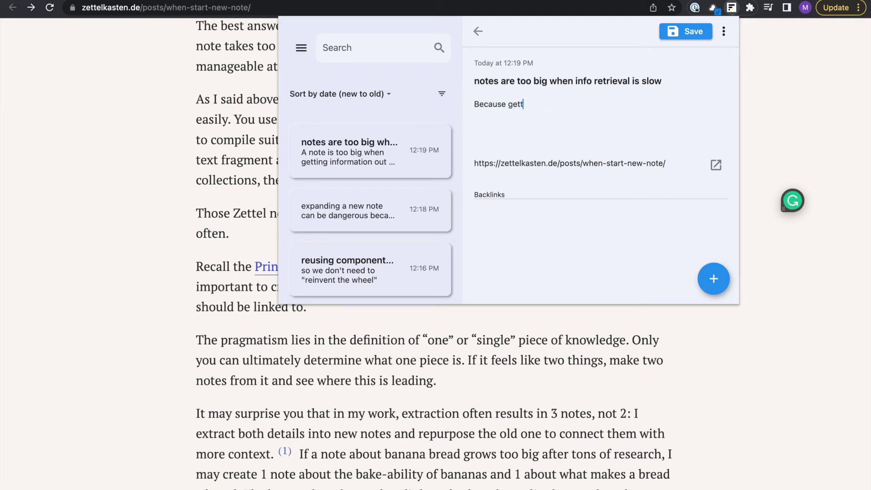
type("ing info is slow it ")
type("s harder to follow ")
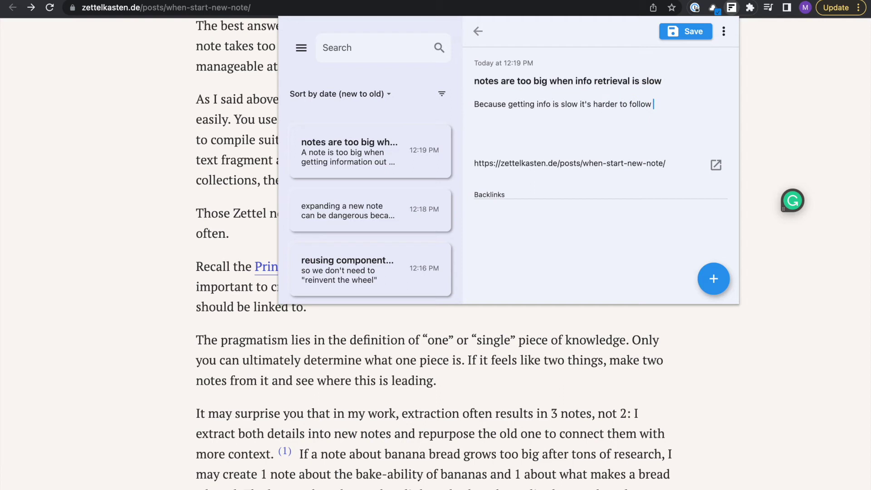
type("principle of atomicity and [[reusi")
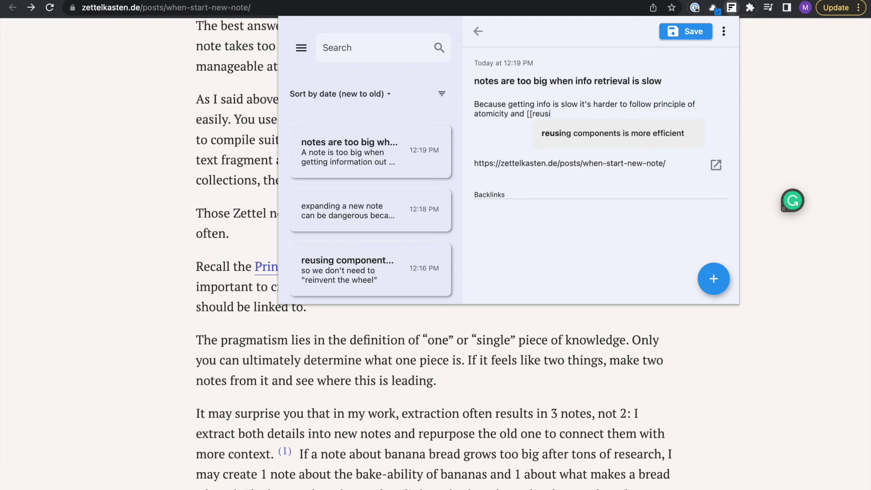
key("Return")
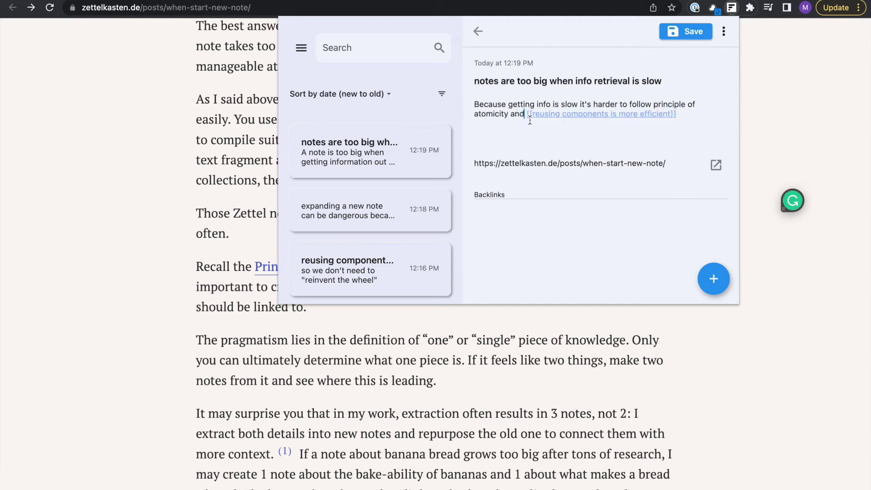
Put the link on its own line below, complete the sentence with "reusing the component is hard", and close the note
key("Return")
key("Left")
type("reu")
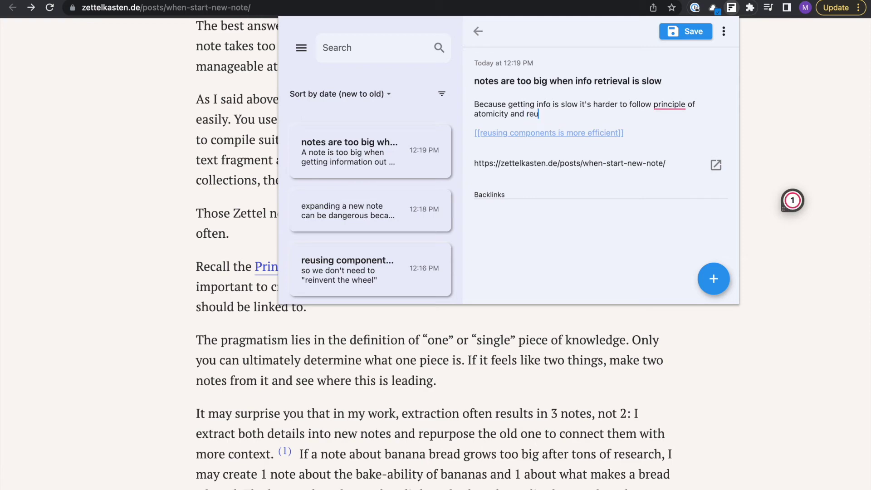
type("sing the component is hard")
left_click(771, 138)
Read the article's paragraphs on container notes, the Principle of Atomicity and splitting notes, down to the closing comment on organic growth
scroll(489, 193, "down", 1)
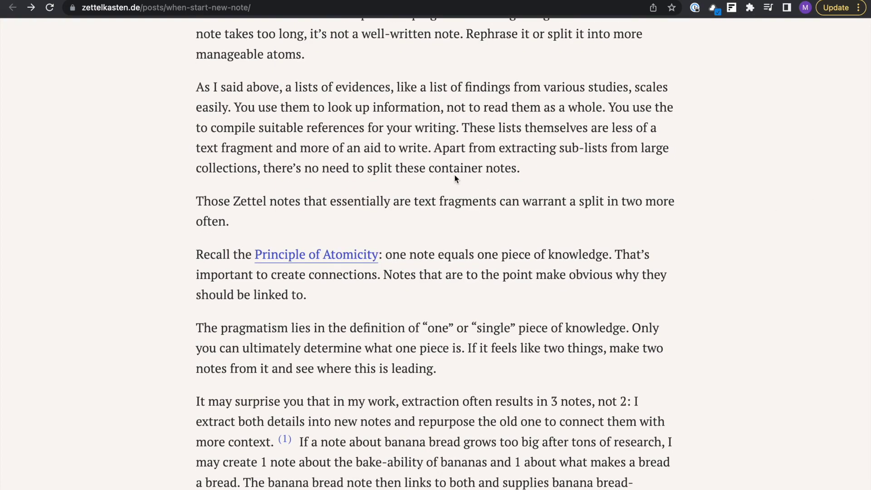
scroll(436, 168, "down", 1)
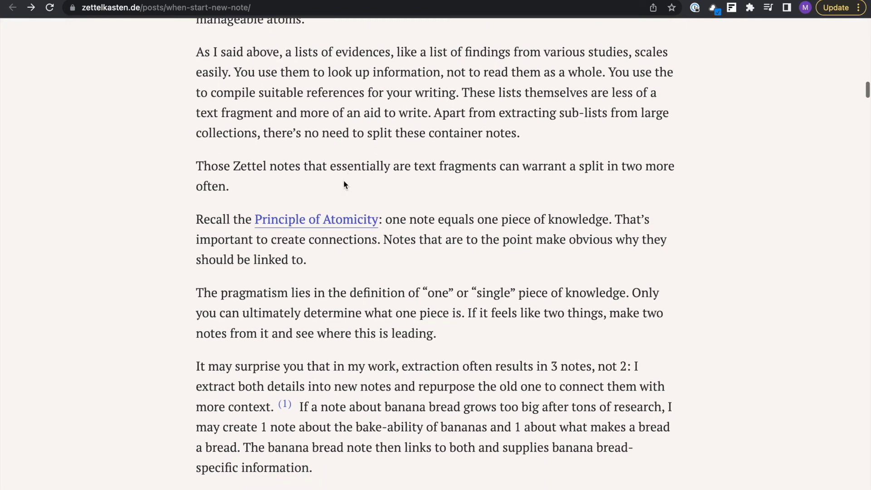
scroll(355, 244, "down", 3)
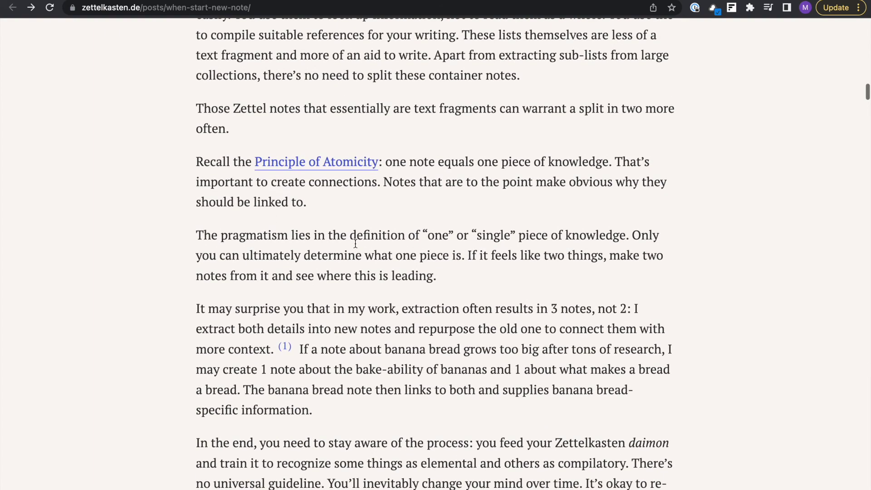
scroll(355, 243, "down", 1)
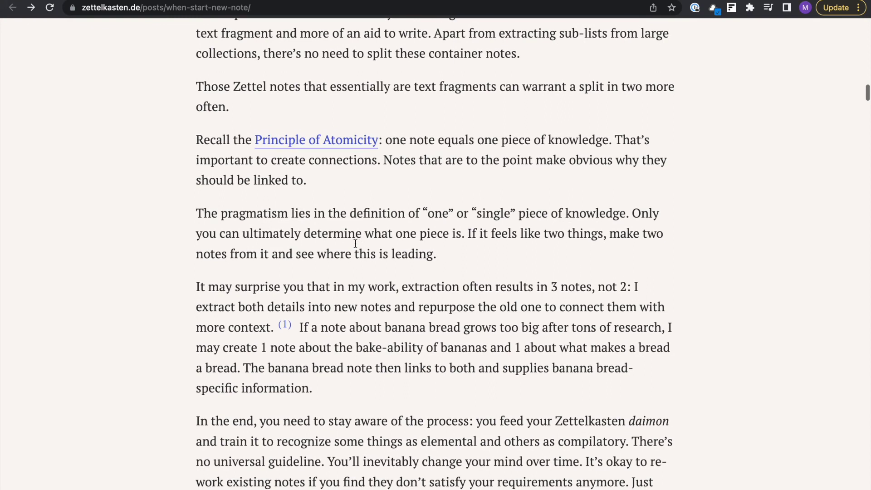
scroll(383, 295, "down", 2)
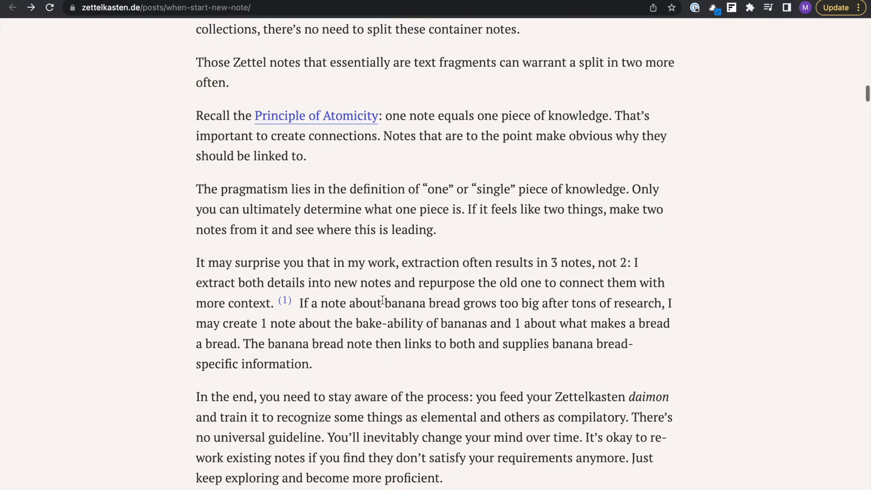
scroll(383, 286, "down", 1)
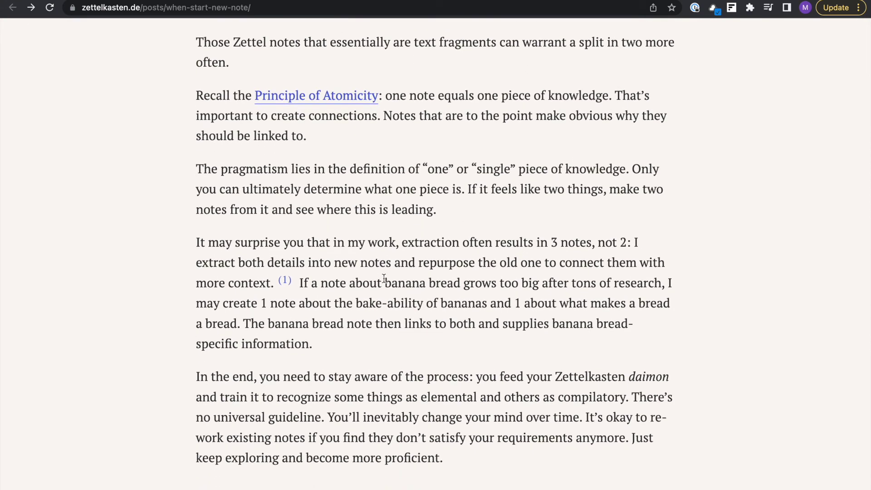
scroll(384, 278, "down", 1)
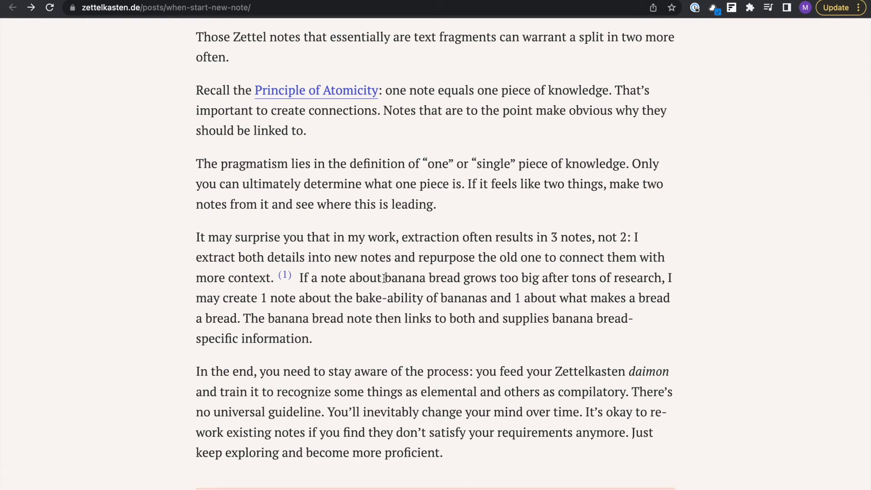
left_click_drag(207, 369, 442, 386)
left_click(385, 388)
scroll(384, 388, "down", 1)
left_click(442, 386)
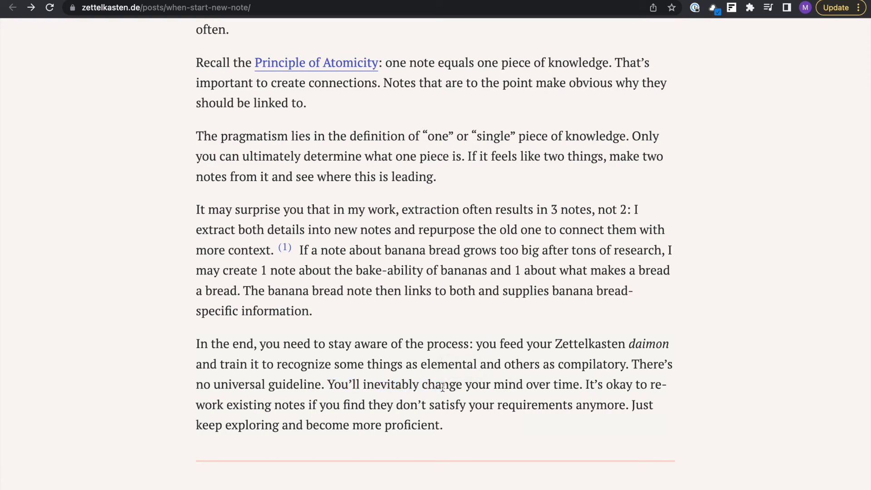
scroll(348, 405, "down", 5)
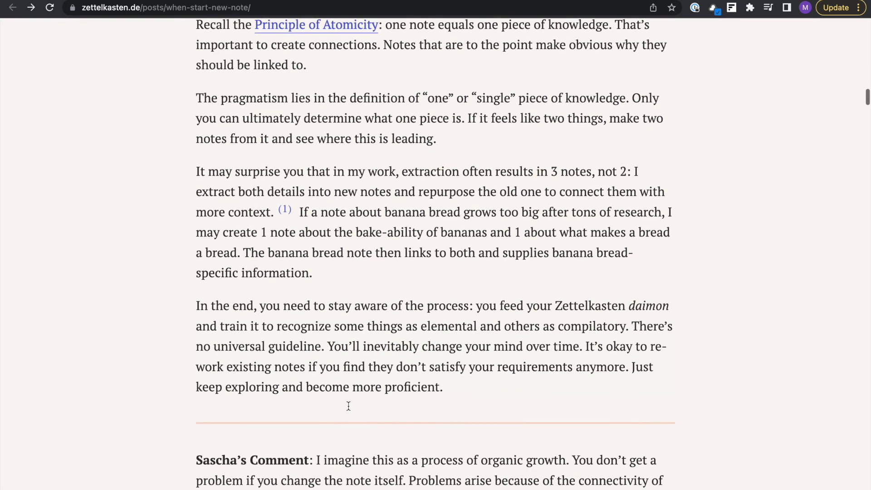
scroll(348, 405, "down", 1)
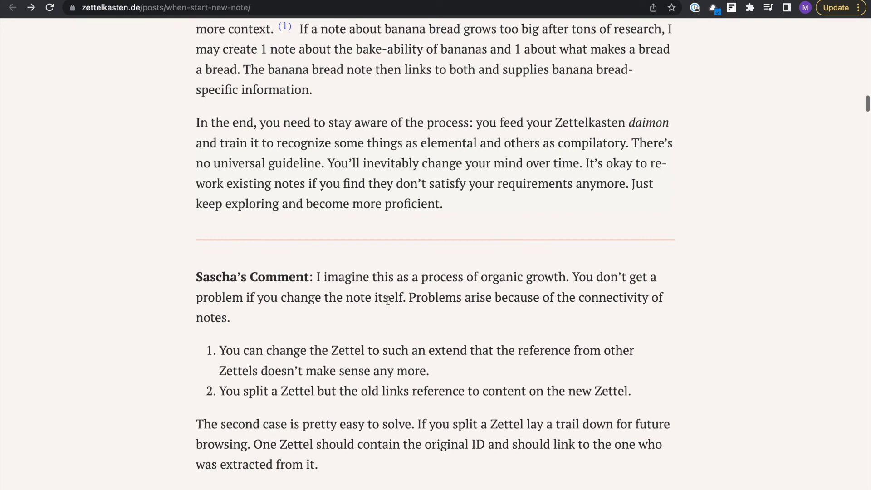
scroll(388, 301, "down", 1)
key("alt+q")
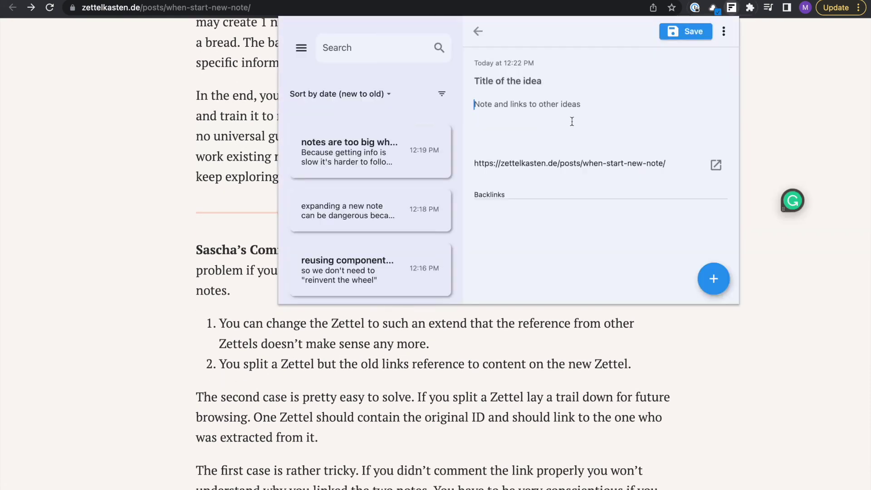
type("[[orga")
key("Escape")
Begin a new note with "the process of taking notes with Zettelkasten is organic. The types of"
scroll(295, 212, "down", 3)
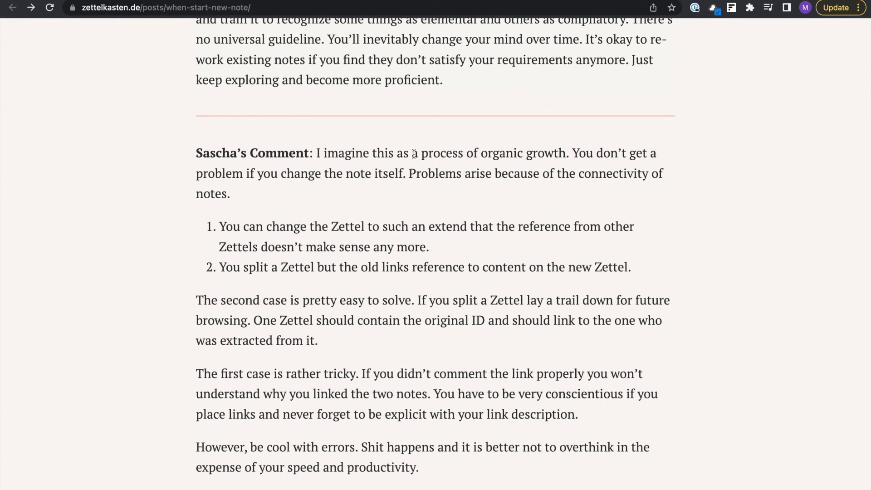
left_click(731, 8)
left_click(533, 123)
type("the proces")
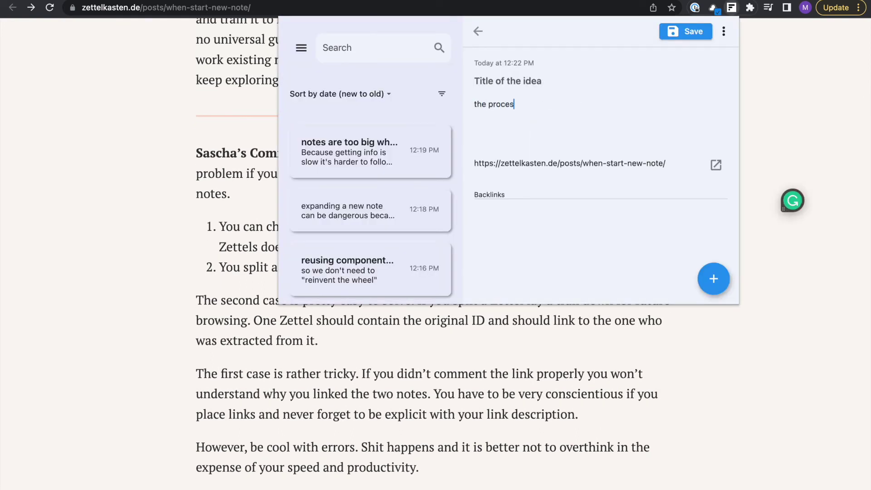
type("s of taking notes with Zettelkas")
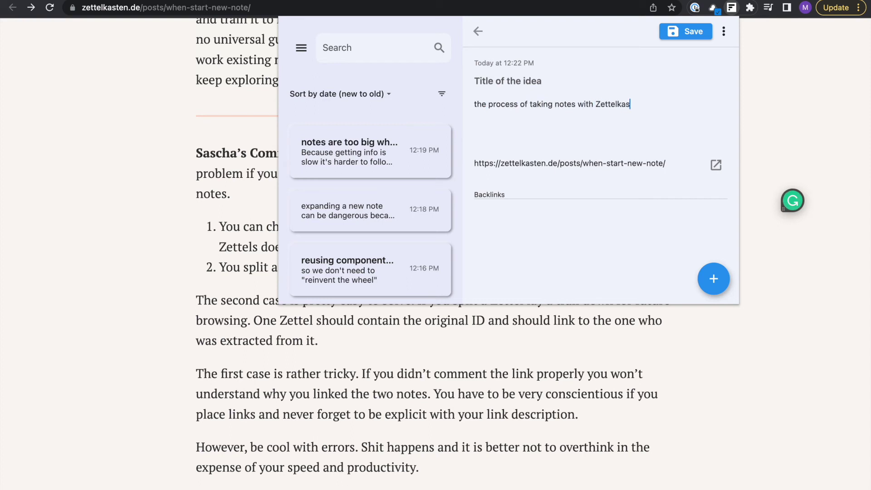
type("ten is organic. ")
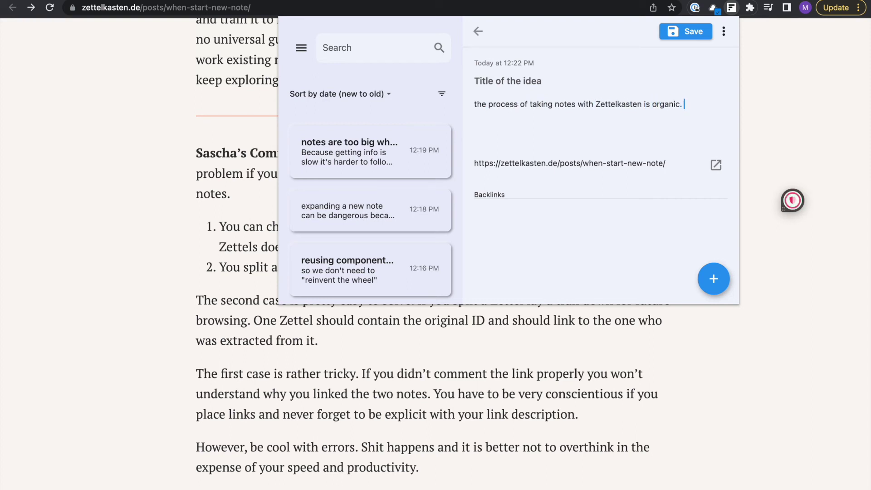
type("The types of questions")
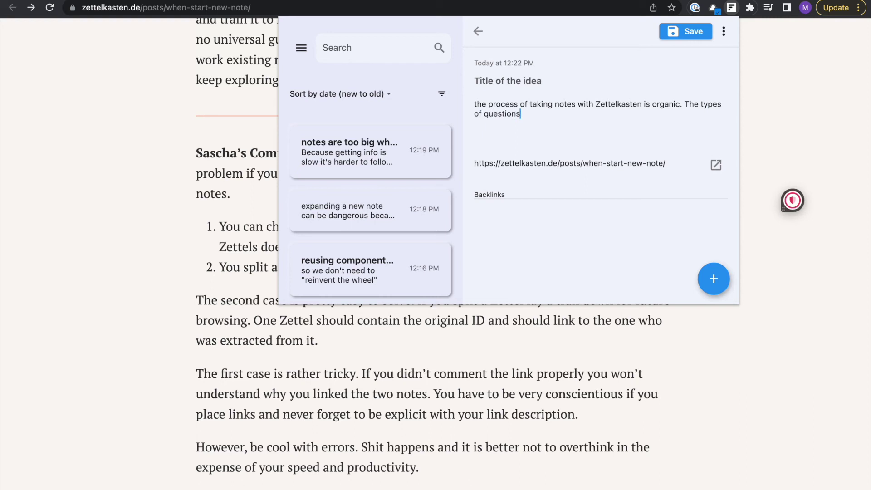
key("alt+BackSpace")
type("notes")
key("alt+BackSpace")
type("comnen")
type("nections change and ada")
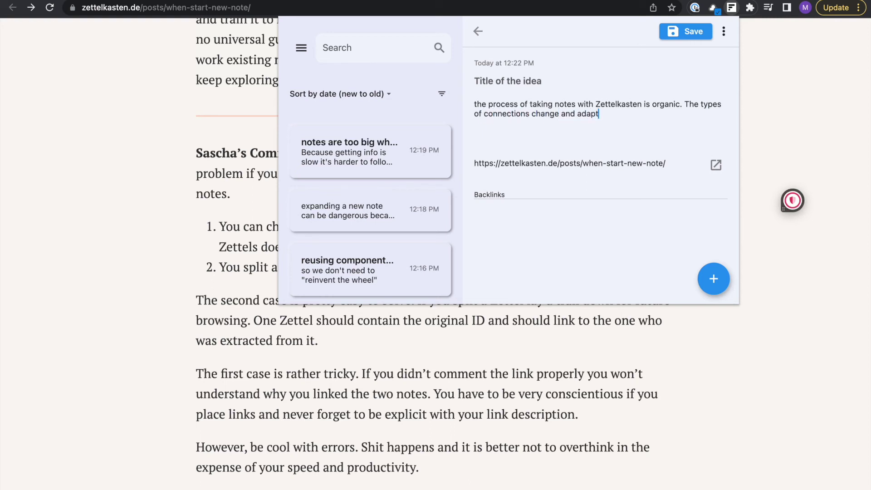
type("pt")
key("alt+BackSpace")
key("alt+BackSpace")
key("alt+BackSpace")
key("alt+BackSpace")
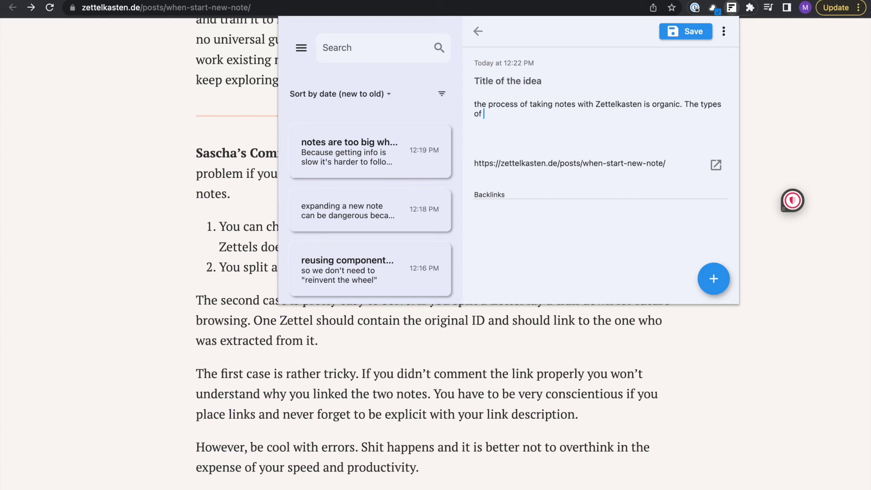
Continue the note with "connections you make change and adapt as you develop better systems of connecting things. Reminds me of the brain."
type("connections you make change and ")
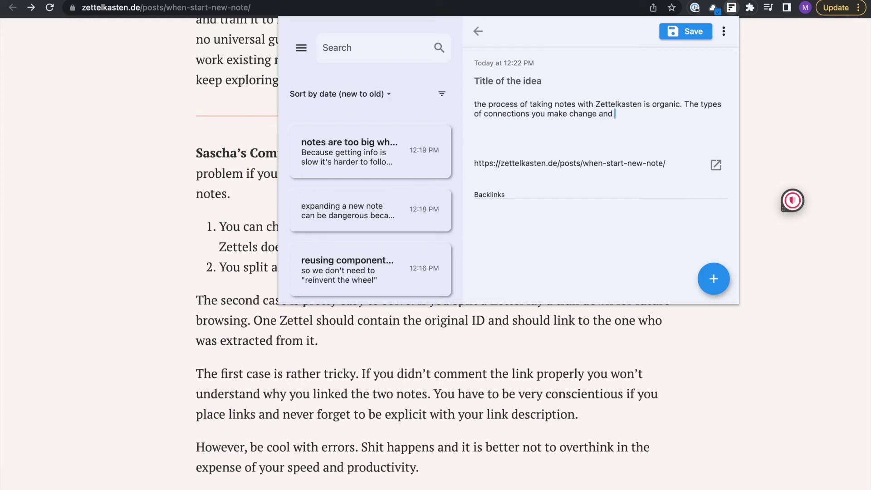
type("adapt as you develop be")
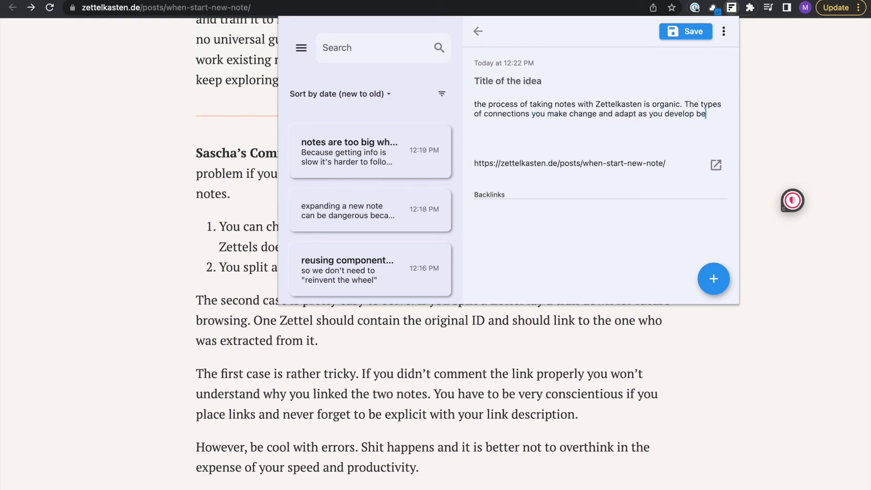
type("tter systems of conne")
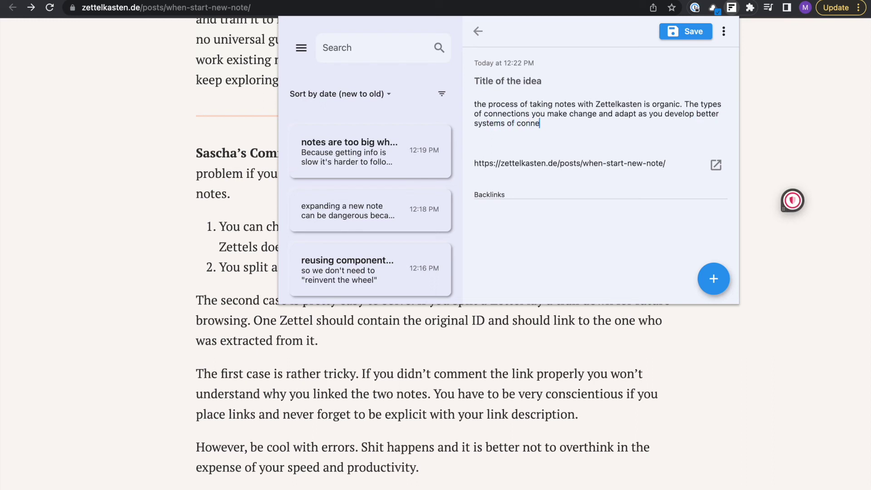
type("cting things. Reminds me of the b")
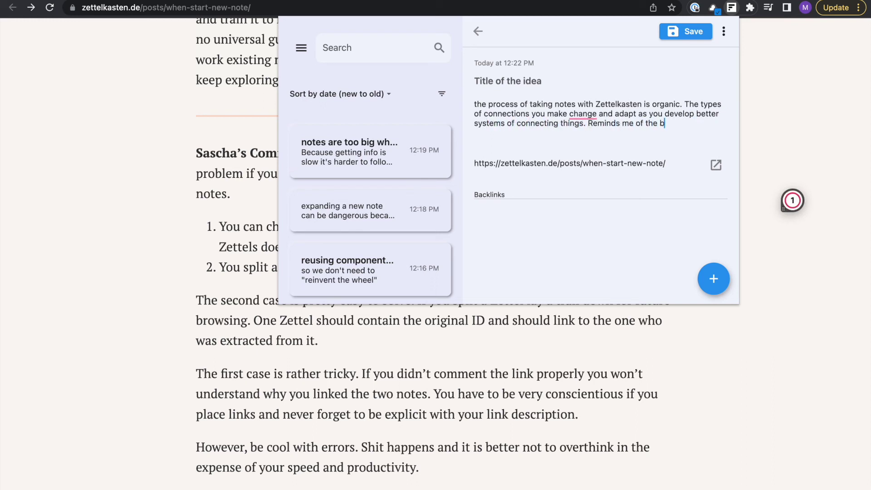
type("rain.  [[organ")
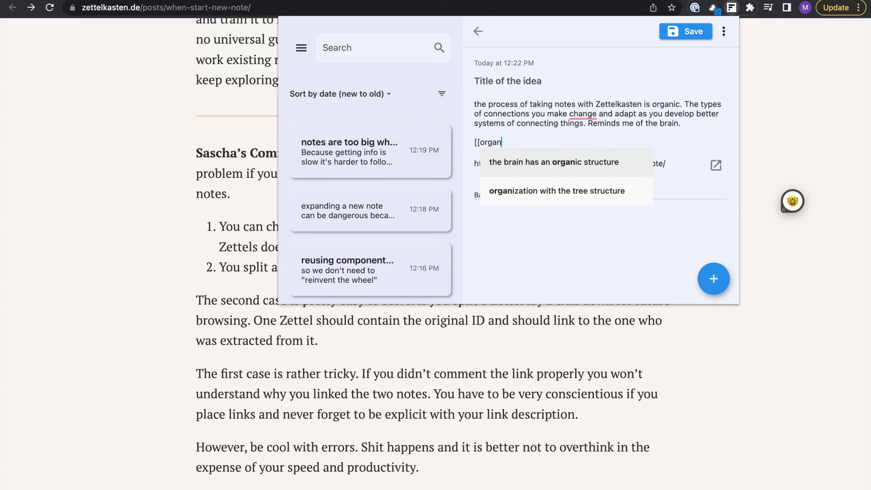
Add a link to "the brain has an organic structure" below the note's text, then save and close the note
key("Return")
key("super+s")
left_click(206, 167)
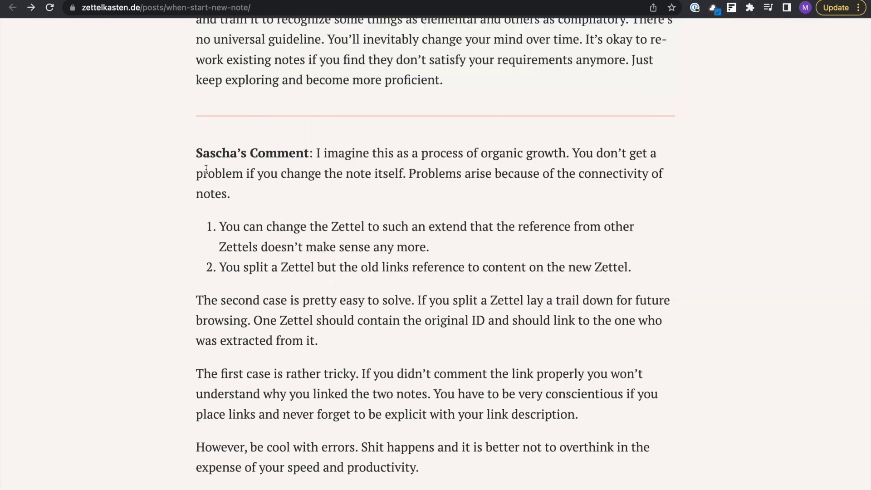
Read the closing comment on changed and split notes, link descriptions and not overthinking, through to the end of the article
scroll(222, 207, "down", 1)
scroll(221, 205, "down", 2)
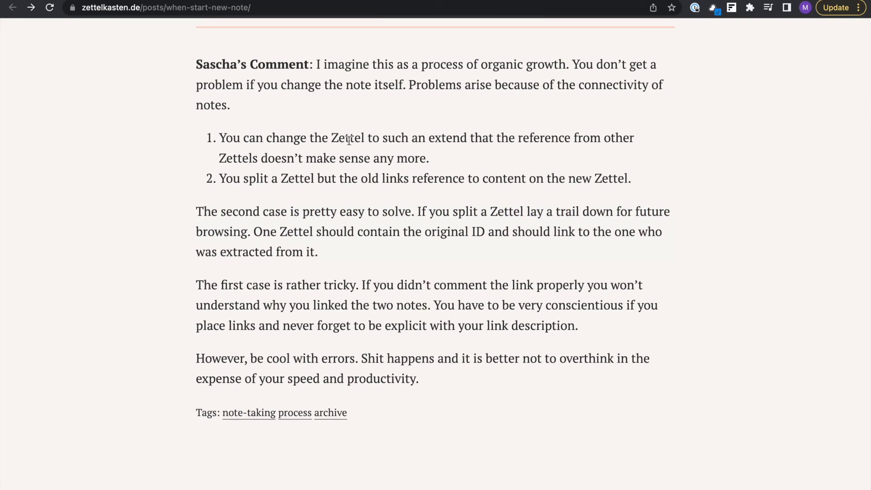
scroll(349, 140, "down", 1)
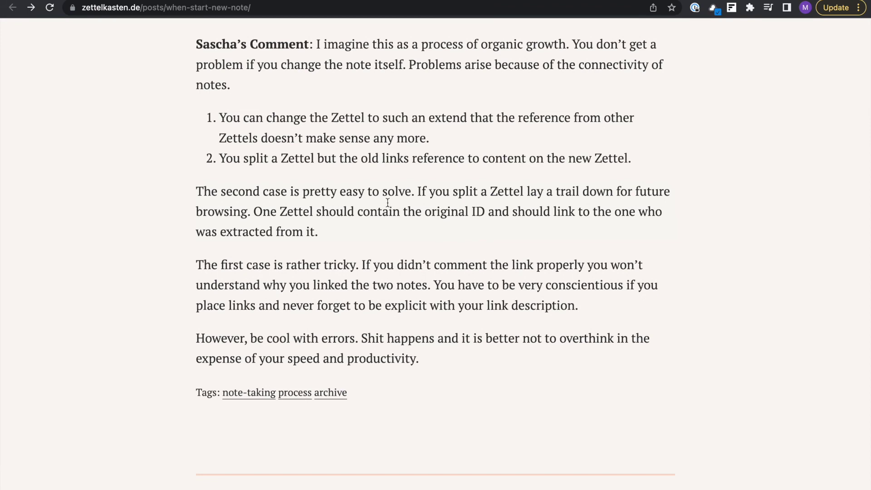
scroll(364, 252, "down", 1)
left_click_drag(298, 249, 359, 250)
left_click(366, 273)
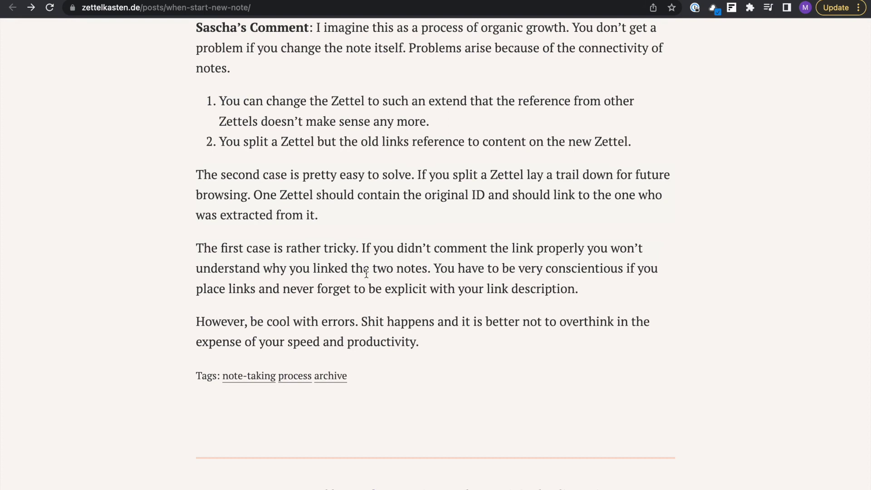
scroll(367, 274, "down", 1)
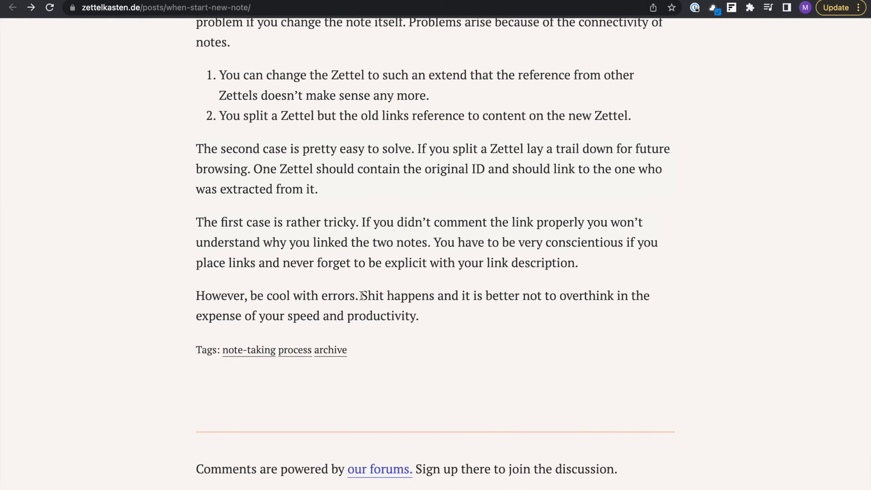
left_click_drag(361, 295, 480, 319)
left_click(480, 319)
Write a new note reading "best not to overthink things or else you lose speed and productivity"
key("super+shift+f")
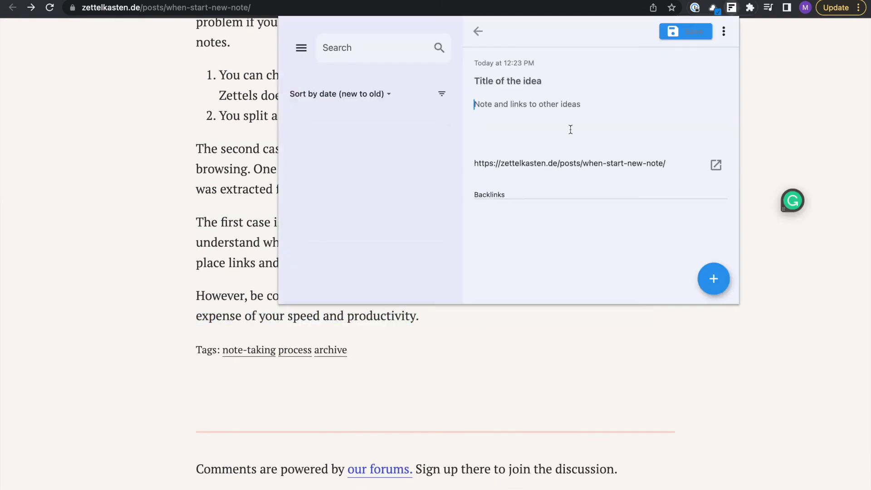
type("best not to overthinik things or else you lose")
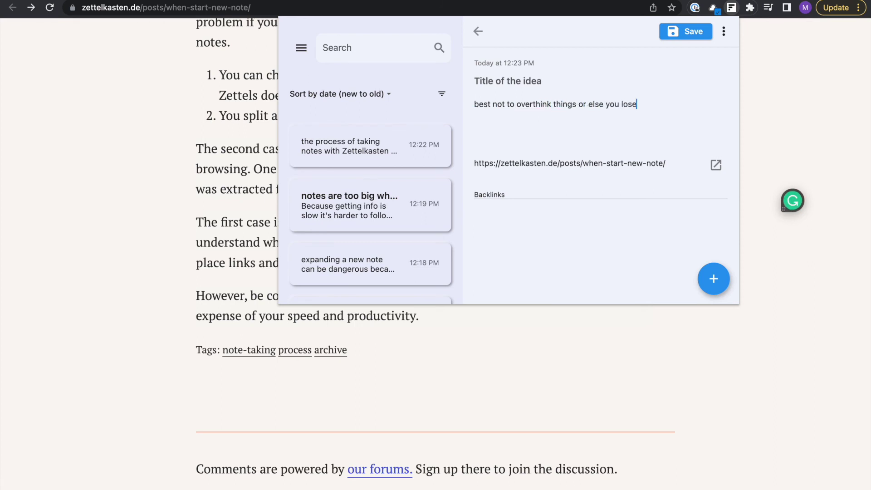
key("BackSpace")
key("BackSpace")
key("BackSpace")
key("BackSpace")
type("lose speed and productivity")
Add a link to "starting is always better than not doing anything" below the note's text, then save and close the note
key("Return")
type("[[")
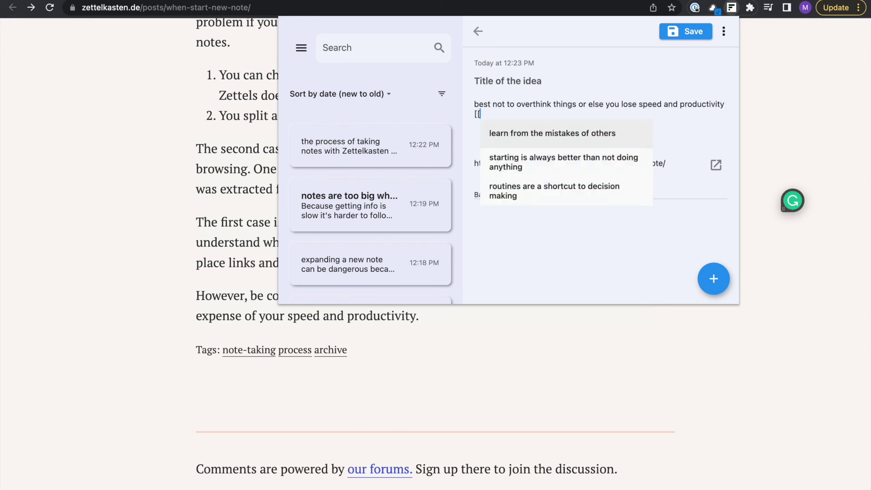
key("Down")
key("Return")
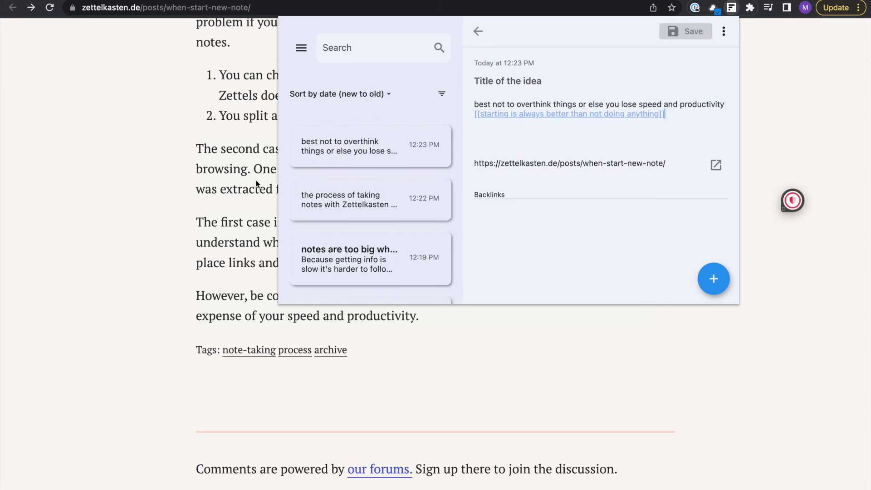
left_click(234, 188)
Start a new note with "most things don't have a universal guideline" and title it "no universal guideline"
scroll(287, 258, "up", 7)
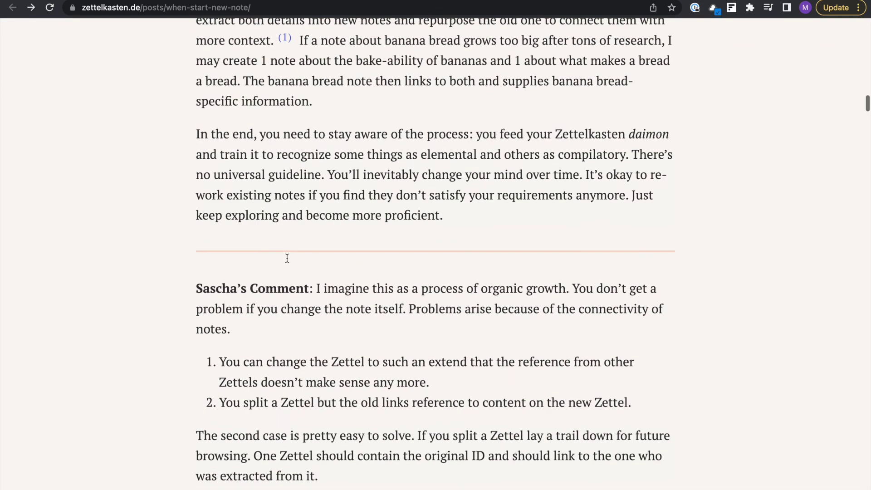
left_click_drag(307, 192, 308, 214)
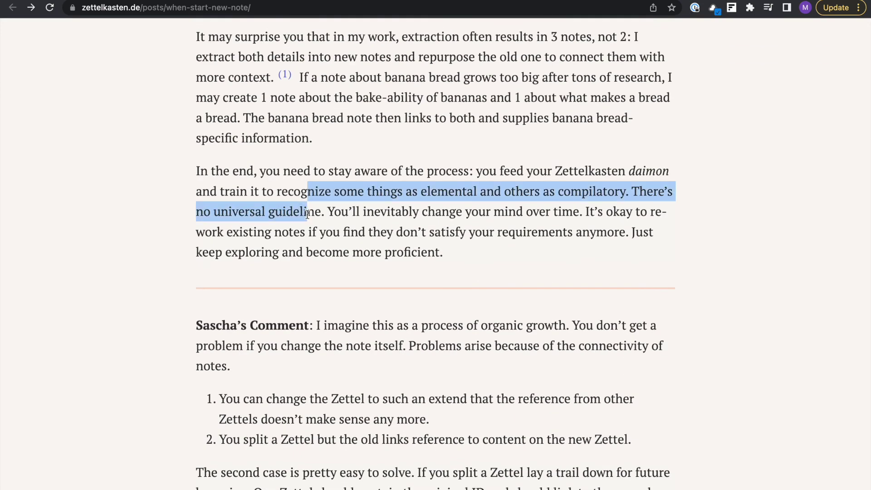
left_click(307, 215)
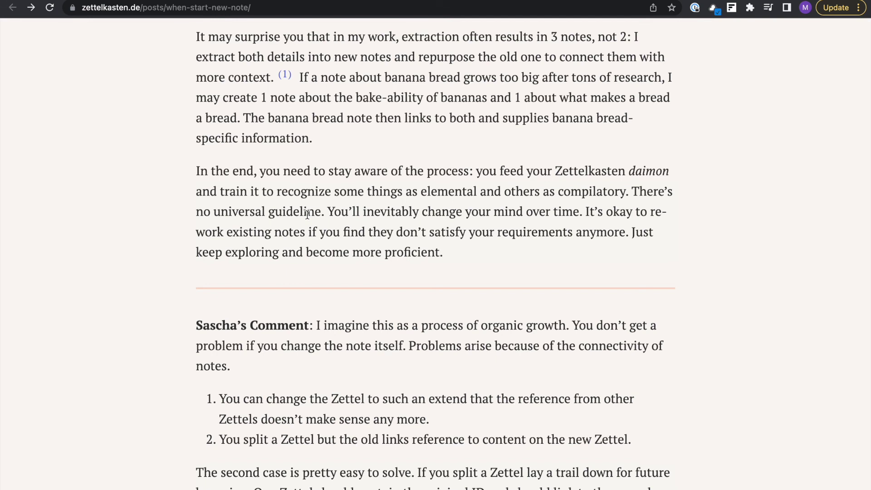
left_click(731, 7)
type("most things don't ")
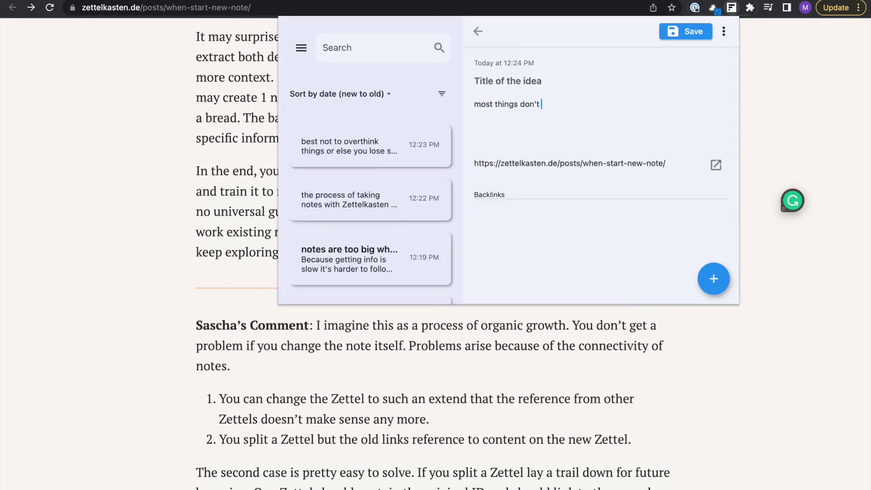
type("have a universal guideline")
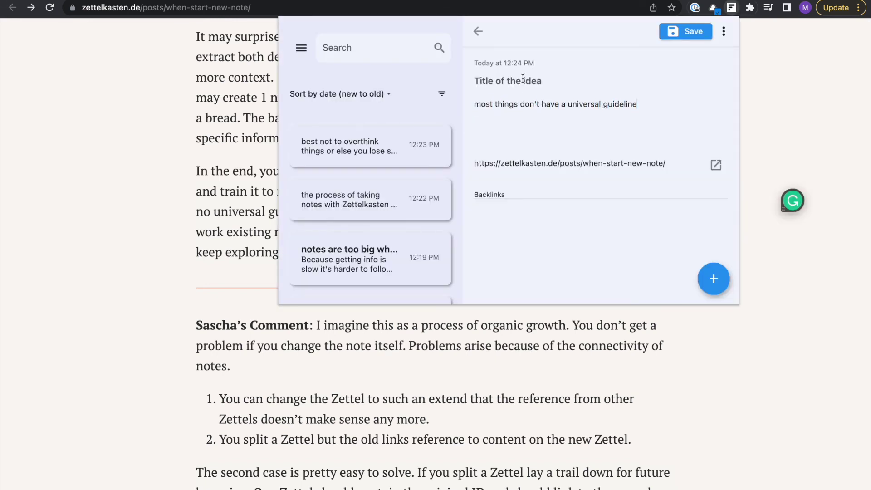
left_click(522, 79)
type("no universal guideline")
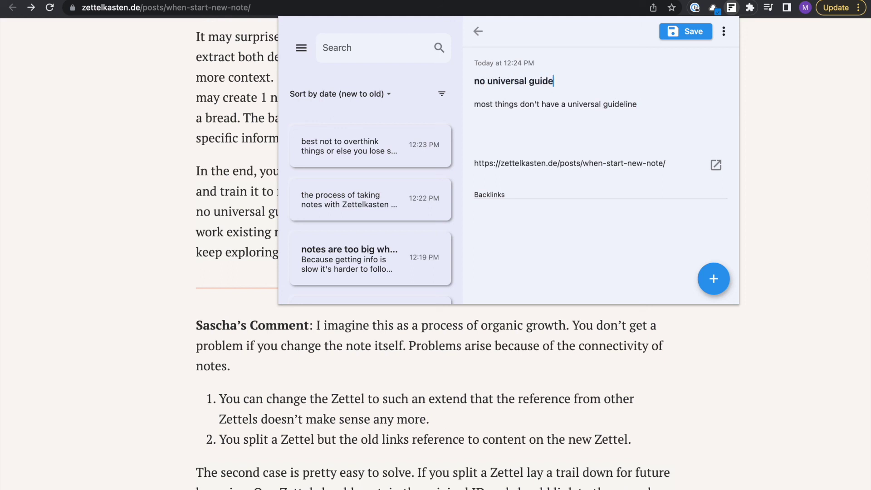
Continue the note's text with ", it's more about understanding your use case and how you can adapt a"
left_click(657, 111)
type("it's more about ")
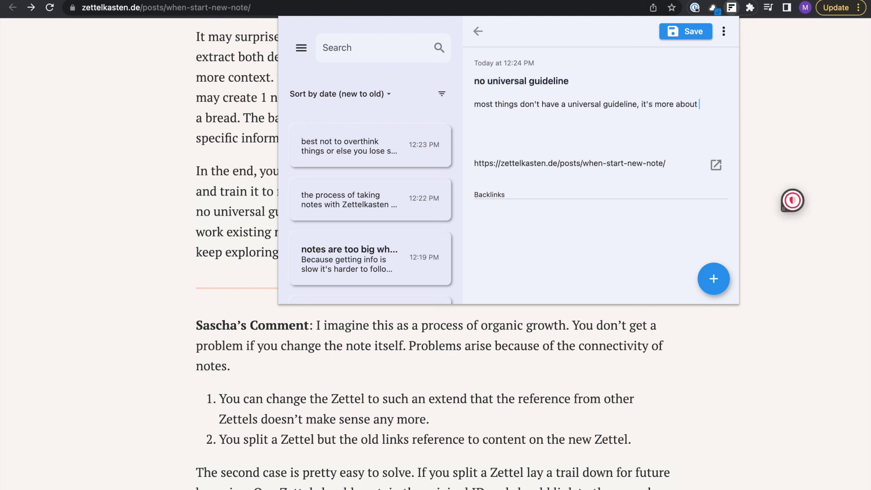
type("figuring what")
key("BackSpace")
key("BackSpace")
key("BackSpace")
key("BackSpace")
key("BackSpace")
key("BackSpace")
key("BackSpace")
key("BackSpace")
key("BackSpace")
key("BackSpace")
key("BackSpace")
key("BackSpace")
key("BackSpace")
type("understandin")
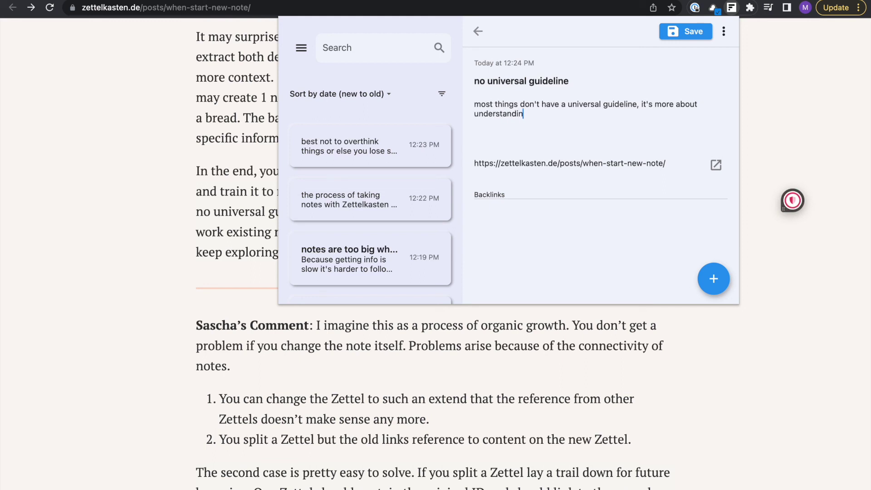
type("g your use case and h")
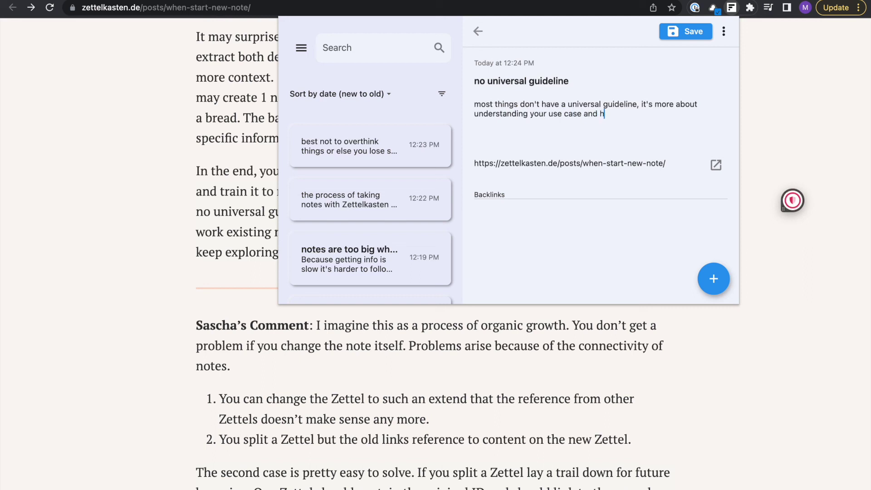
type("ow you can adapt a solution for it")
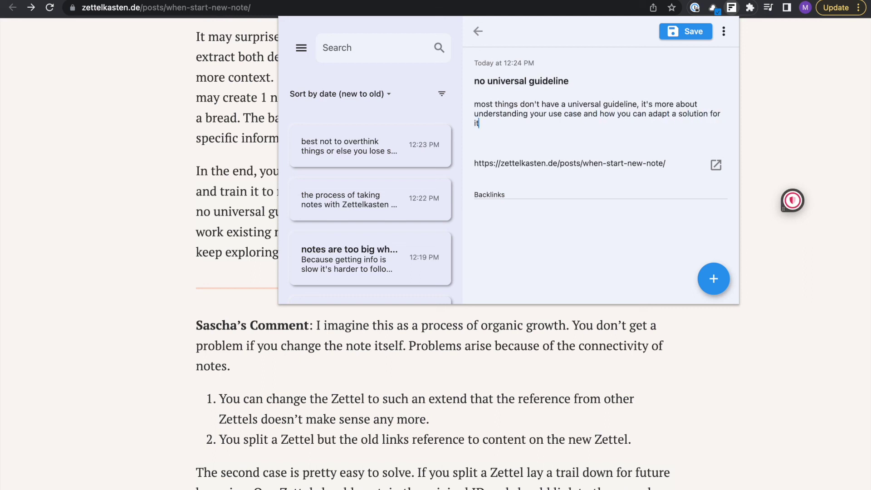
type(".")
Finish the note's sentence with "solution for it.", then save and close the note
key("super+s")
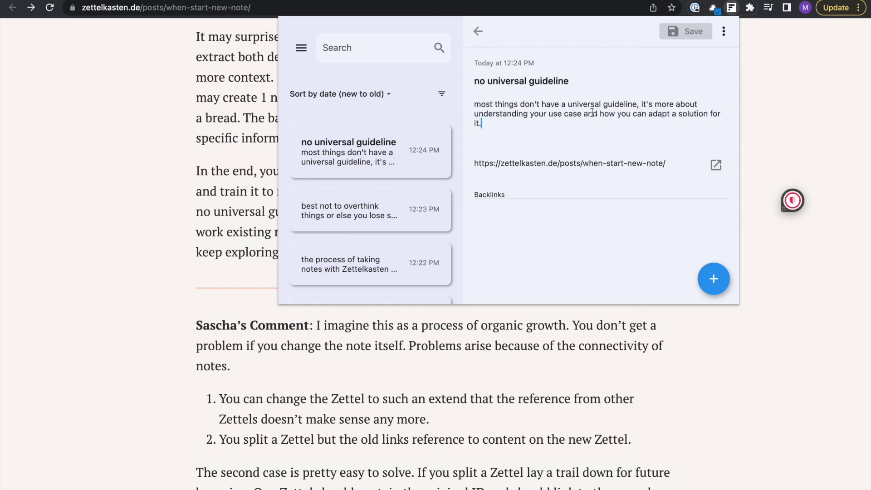
left_click_drag(568, 116, 669, 115)
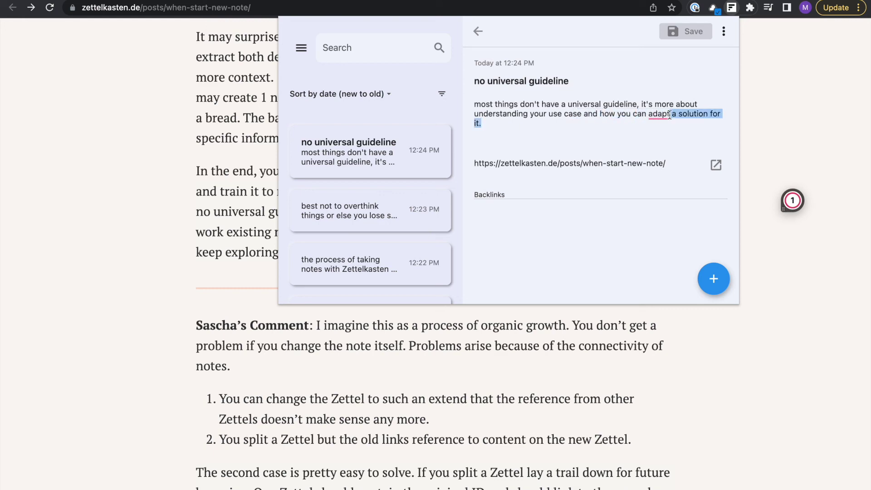
left_click(661, 126)
left_click(772, 116)
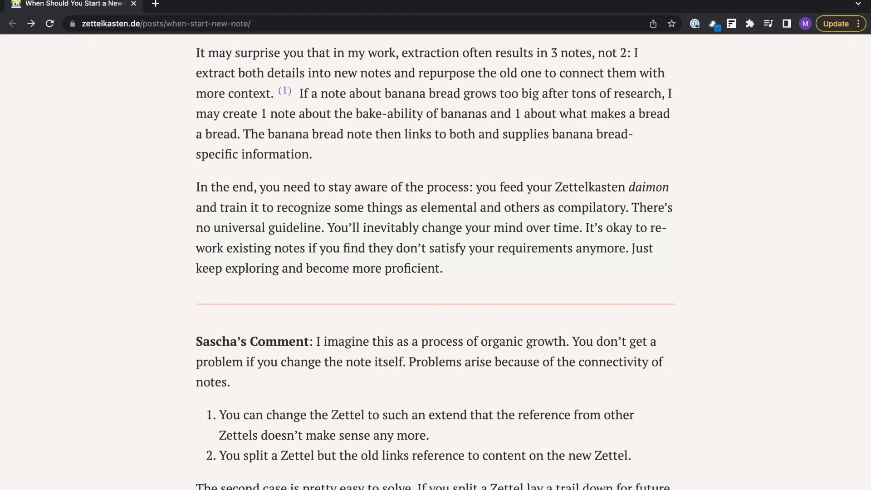